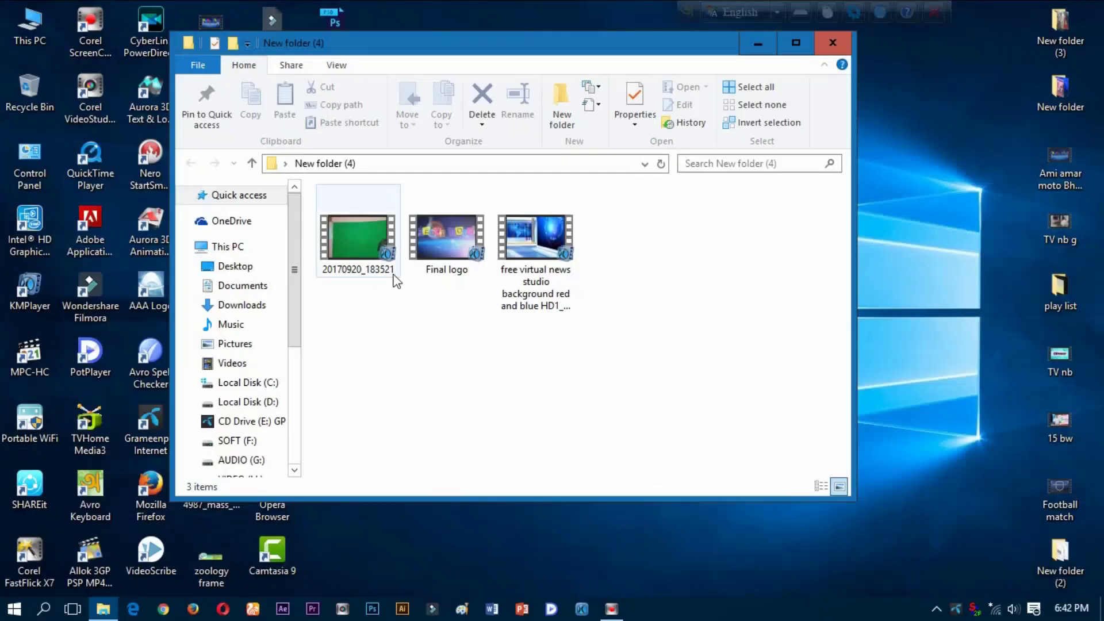
Step: Play the green-screen clip 20170920_183521.mp4 in the media player to preview it
{"action": "left_click", "coordinate": [375, 263]}
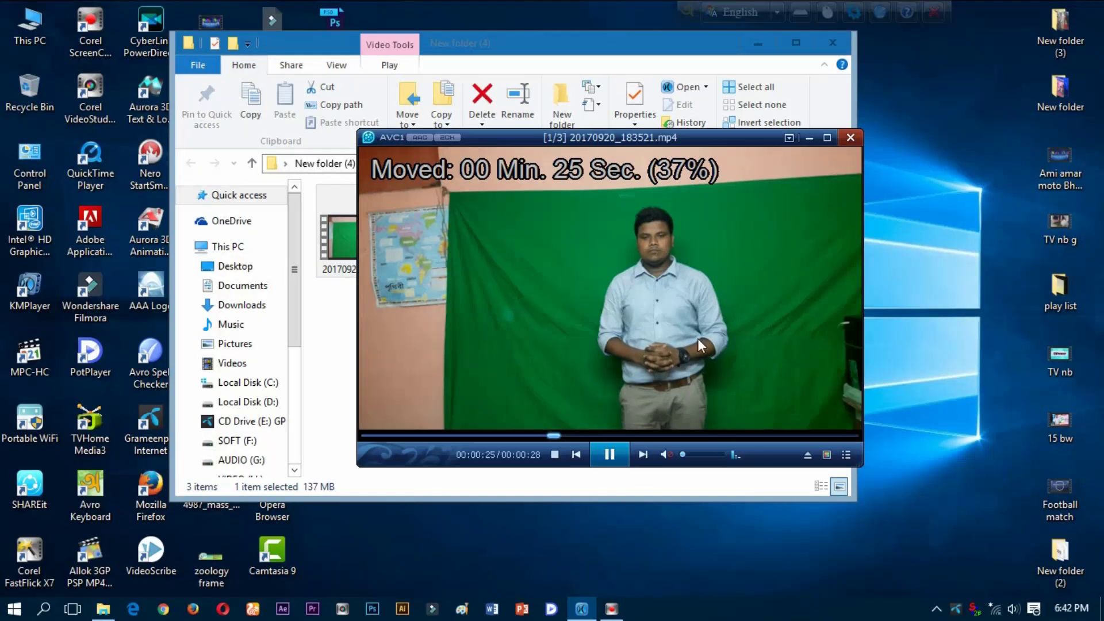
{"action": "double_click", "coordinate": [705, 330]}
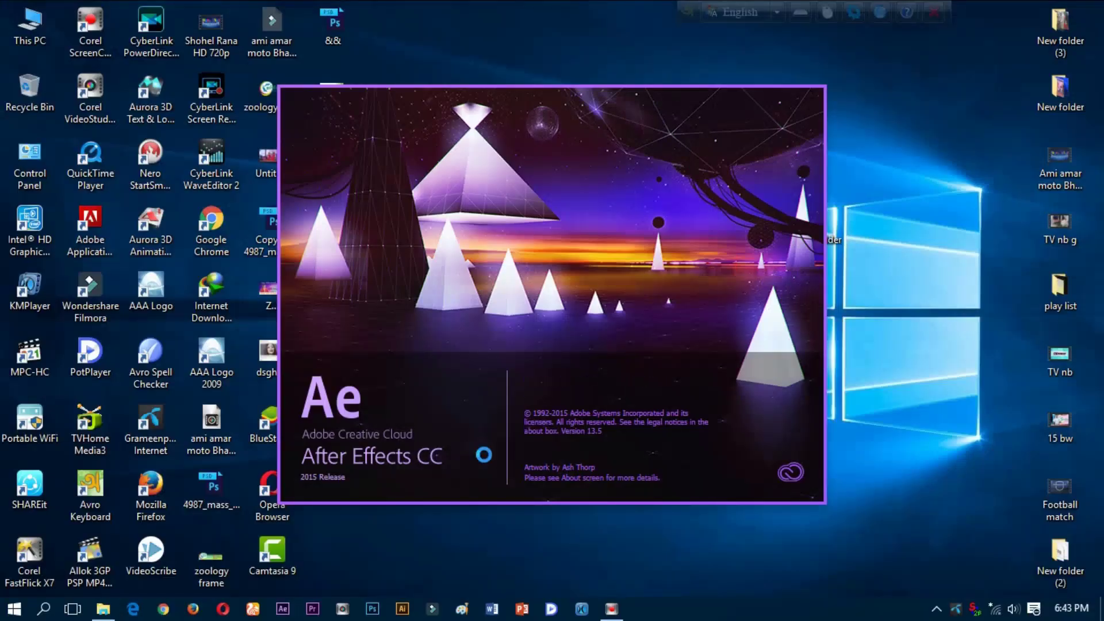
Step: Play the virtual news studio background clip and skip ahead through it
{"action": "key", "text": "alt+Tab"}
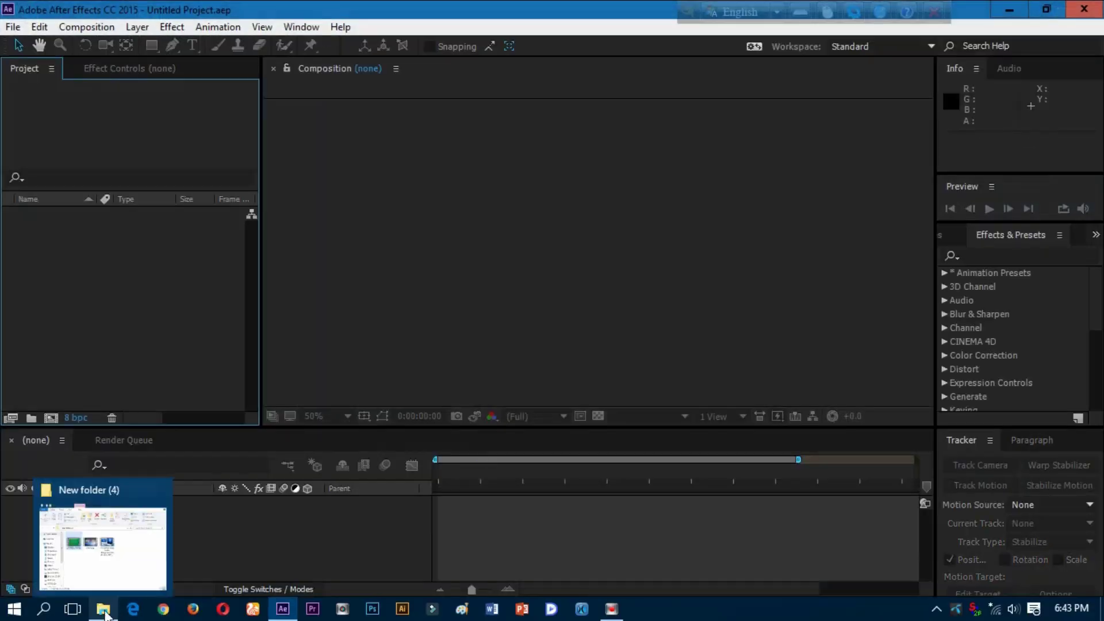
{"action": "left_click", "coordinate": [450, 273]}
{"action": "left_click", "coordinate": [527, 288]}
{"action": "left_click", "coordinate": [378, 253]}
{"action": "left_click", "coordinate": [509, 258]}
{"action": "double_click", "coordinate": [531, 255]}
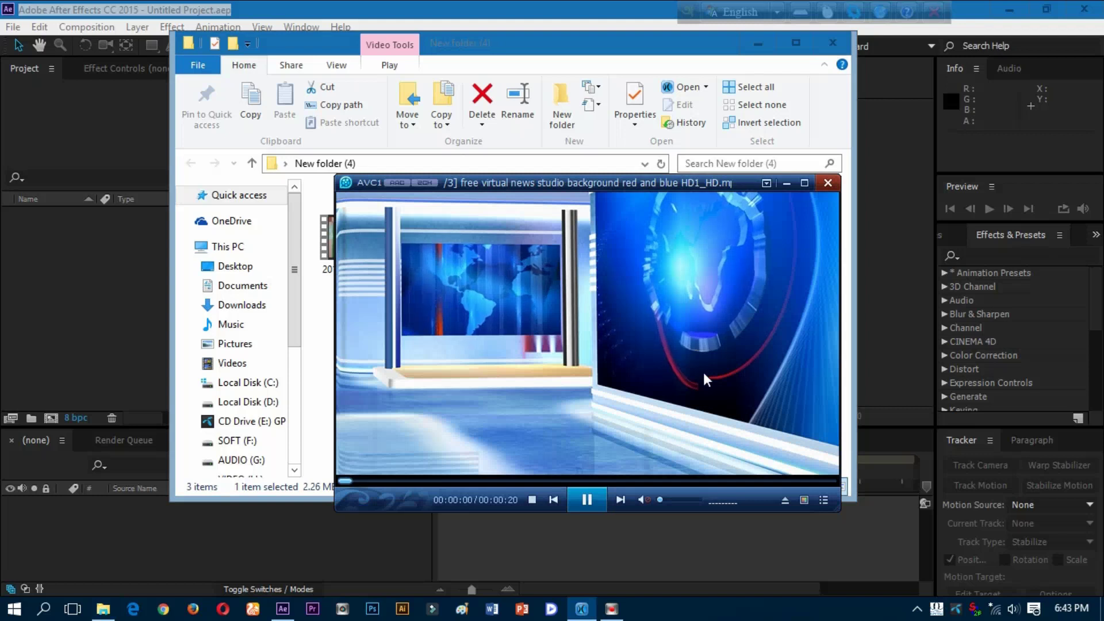
{"action": "left_click_drag", "start_coordinate": [707, 380], "coordinate": [843, 323]}
{"action": "left_click", "coordinate": [662, 424]}
{"action": "left_click", "coordinate": [713, 424]}
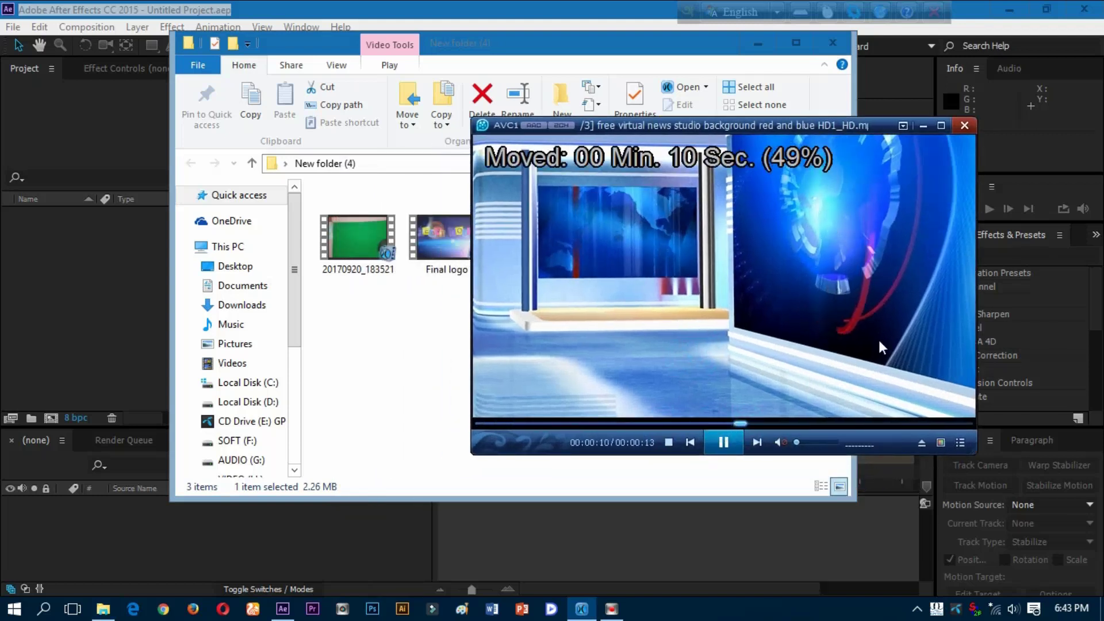
{"action": "left_click_drag", "start_coordinate": [810, 302], "coordinate": [915, 279]}
Step: Preview the Final logo clip in the player, then close the player
{"action": "left_click_drag", "start_coordinate": [446, 239], "coordinate": [719, 253]}
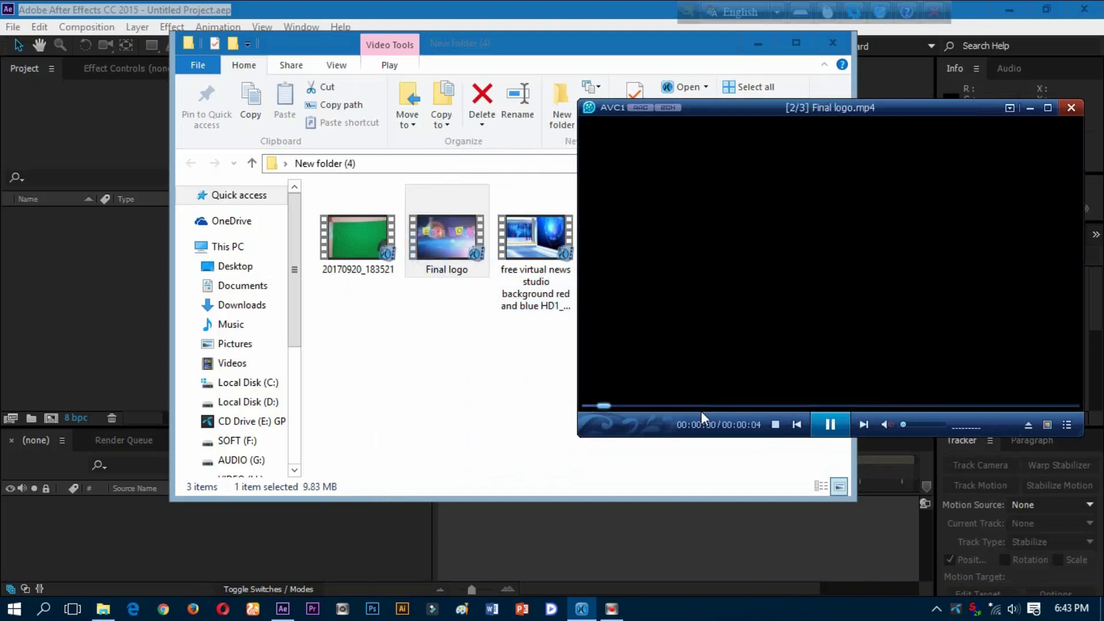
{"action": "left_click", "coordinate": [702, 407]}
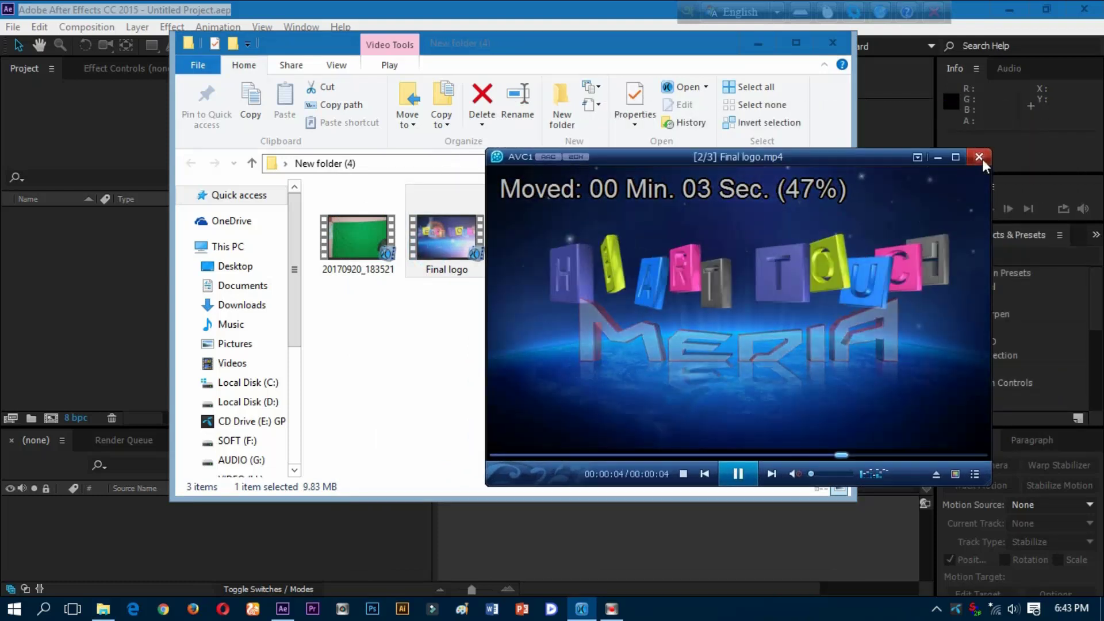
{"action": "left_click", "coordinate": [980, 159]}
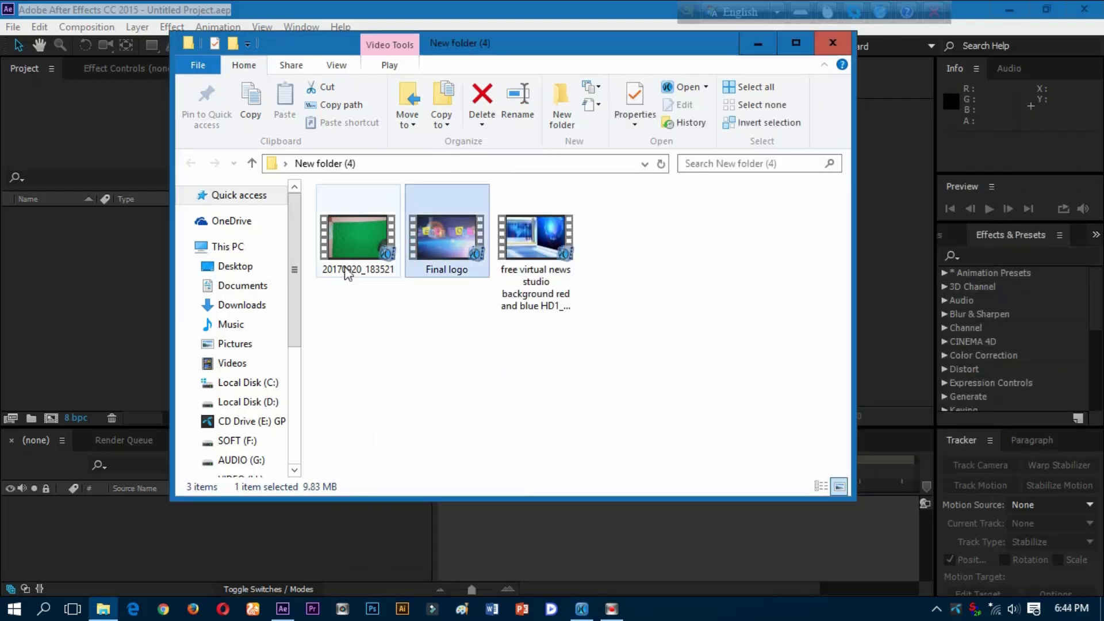
Step: Import all three clips and create Comp 1 at 1920×1080, 29.986 fps, lasting 0:00:18:13
{"action": "mouse_move", "coordinate": [643, 363]}
{"action": "left_mouse_down"}
{"action": "mouse_move", "coordinate": [368, 247]}
{"action": "mouse_move", "coordinate": [92, 314]}
{"action": "left_mouse_up"}
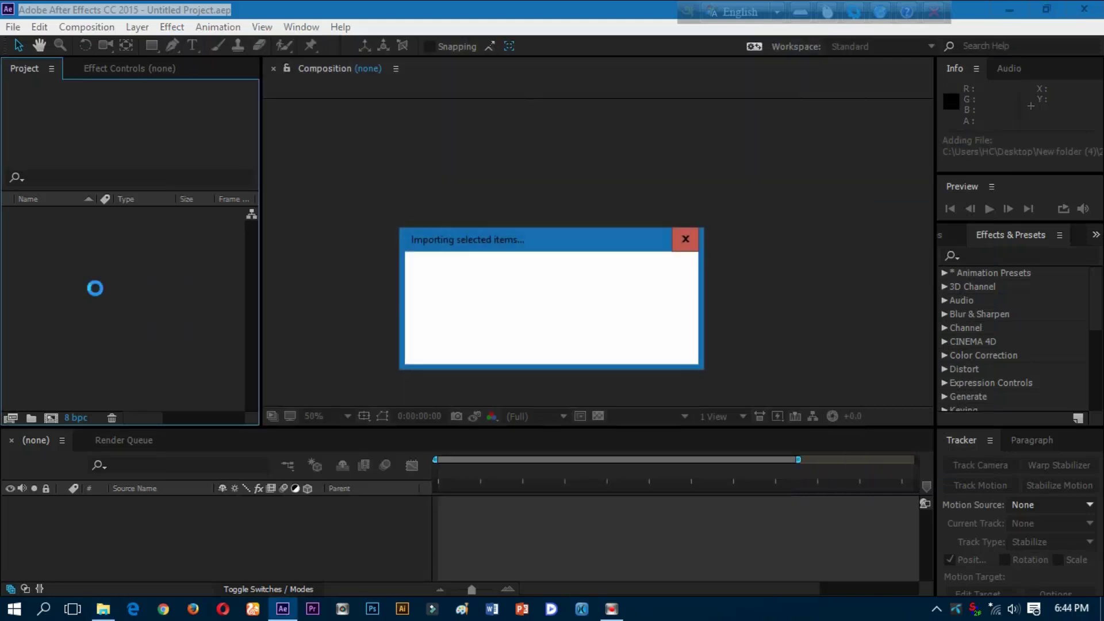
{"action": "left_click", "coordinate": [88, 27]}
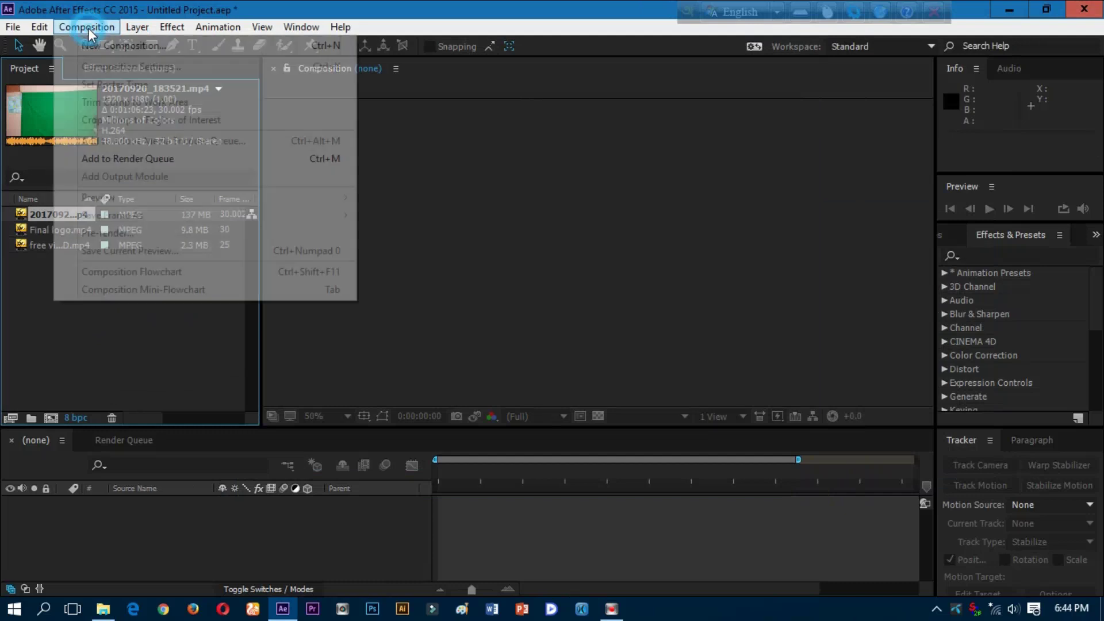
{"action": "left_click", "coordinate": [123, 47]}
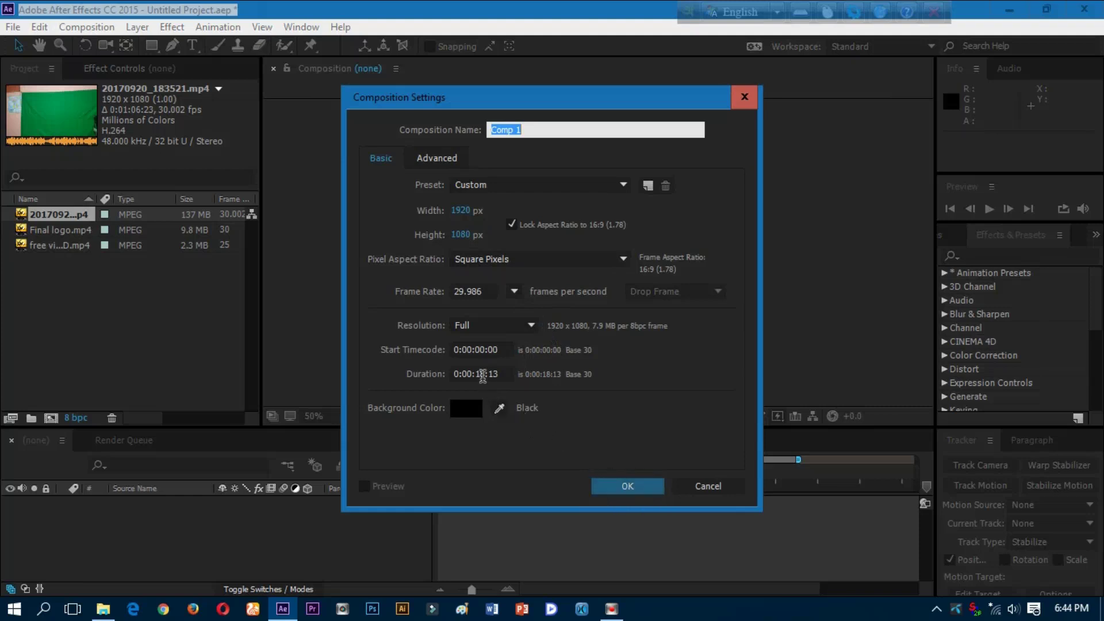
{"action": "left_click", "coordinate": [627, 487]}
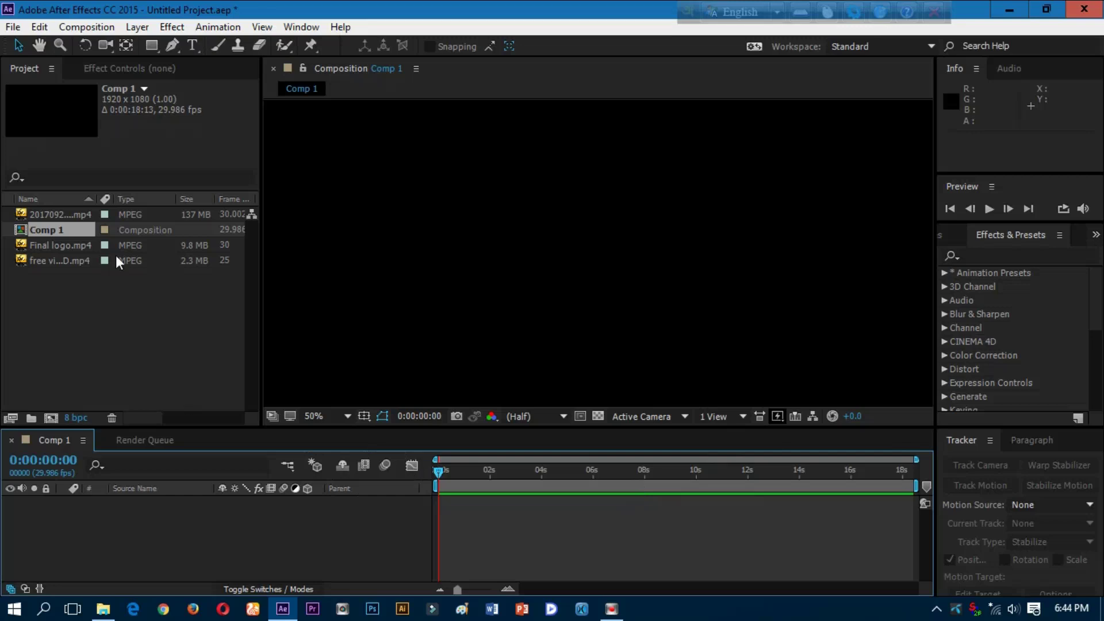
Step: Add the presenter footage to Comp 1 as layer 1, starting slightly before 0s
{"action": "left_click_drag", "start_coordinate": [61, 216], "coordinate": [171, 505]}
{"action": "left_click_drag", "start_coordinate": [610, 469], "coordinate": [427, 467]}
{"action": "mouse_move", "coordinate": [460, 508]}
{"action": "left_mouse_down"}
{"action": "mouse_move", "coordinate": [447, 503]}
{"action": "mouse_move", "coordinate": [484, 482]}
{"action": "mouse_move", "coordinate": [545, 488]}
{"action": "left_mouse_up"}
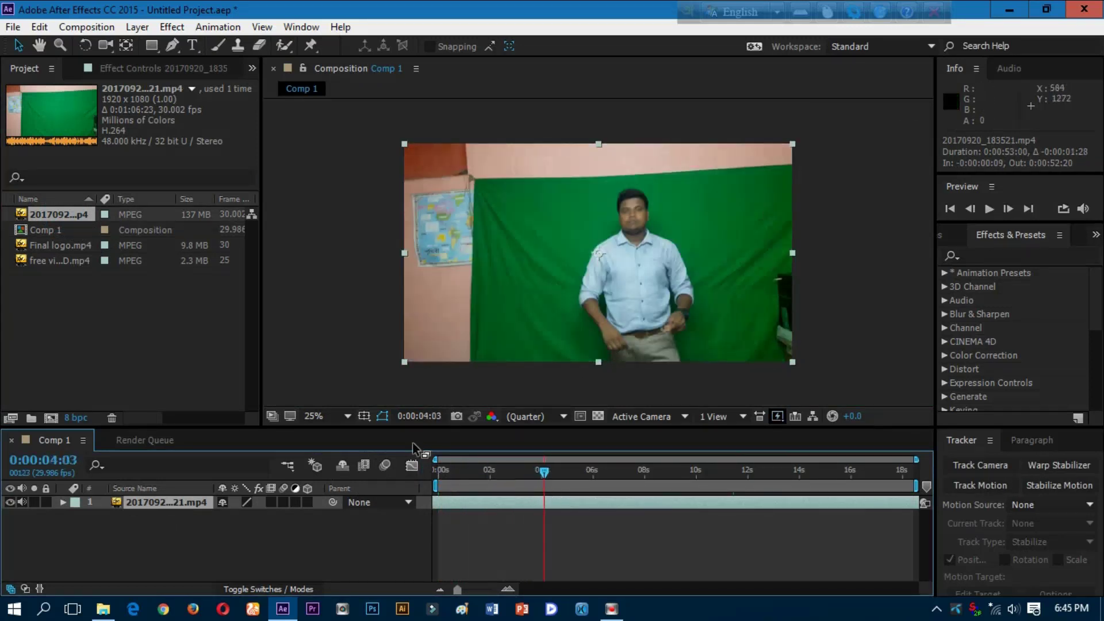
Step: Show the viewer at 33.3% and scrub the footage forward to around 13 seconds
{"action": "left_click", "coordinate": [345, 421]}
{"action": "left_click", "coordinate": [349, 252]}
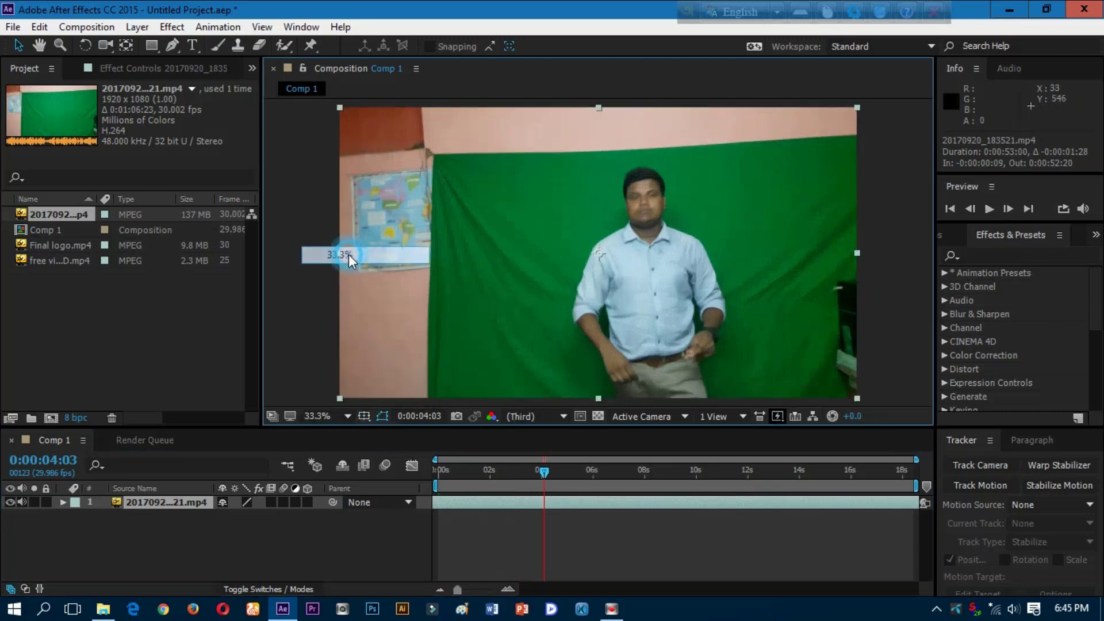
{"action": "left_click_drag", "start_coordinate": [550, 475], "coordinate": [599, 478]}
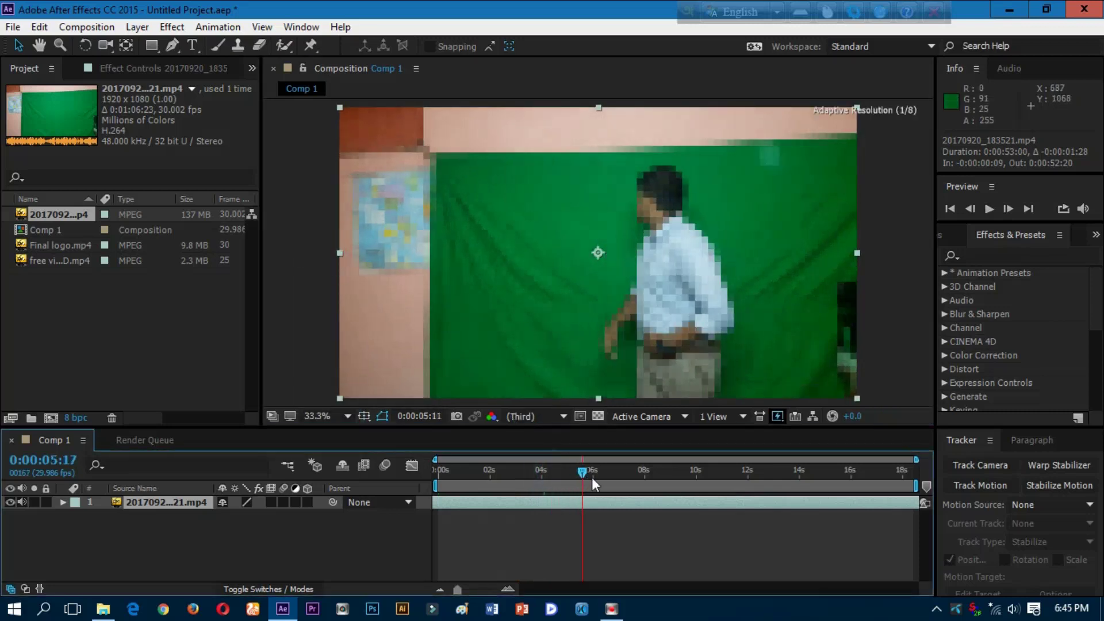
{"action": "left_click_drag", "start_coordinate": [596, 467], "coordinate": [739, 470]}
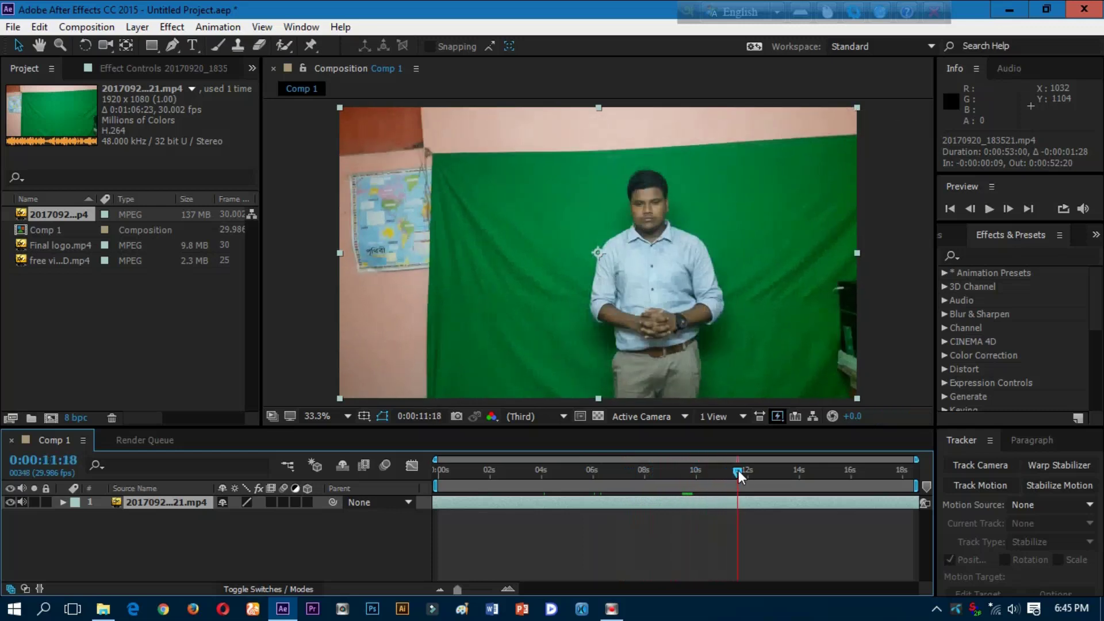
{"action": "mouse_move", "coordinate": [738, 471]}
{"action": "left_mouse_down"}
{"action": "mouse_move", "coordinate": [788, 472]}
{"action": "mouse_move", "coordinate": [761, 471]}
{"action": "left_mouse_up"}
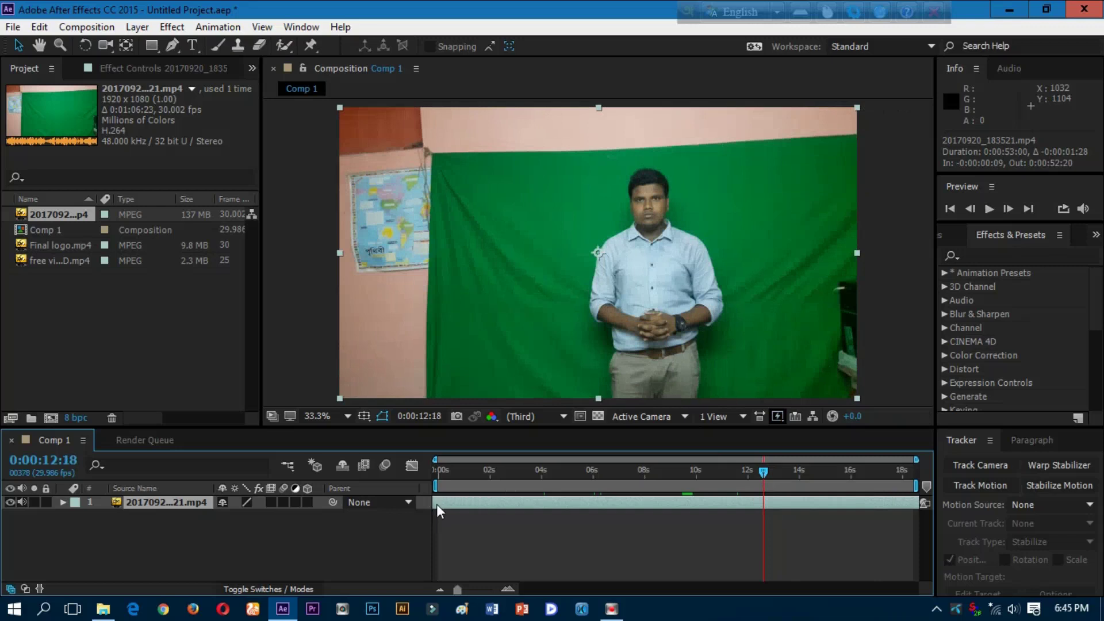
Step: Trim the presenter layer's start to 12:18 and slide it to begin at 0s
{"action": "left_click_drag", "start_coordinate": [434, 503], "coordinate": [725, 537]}
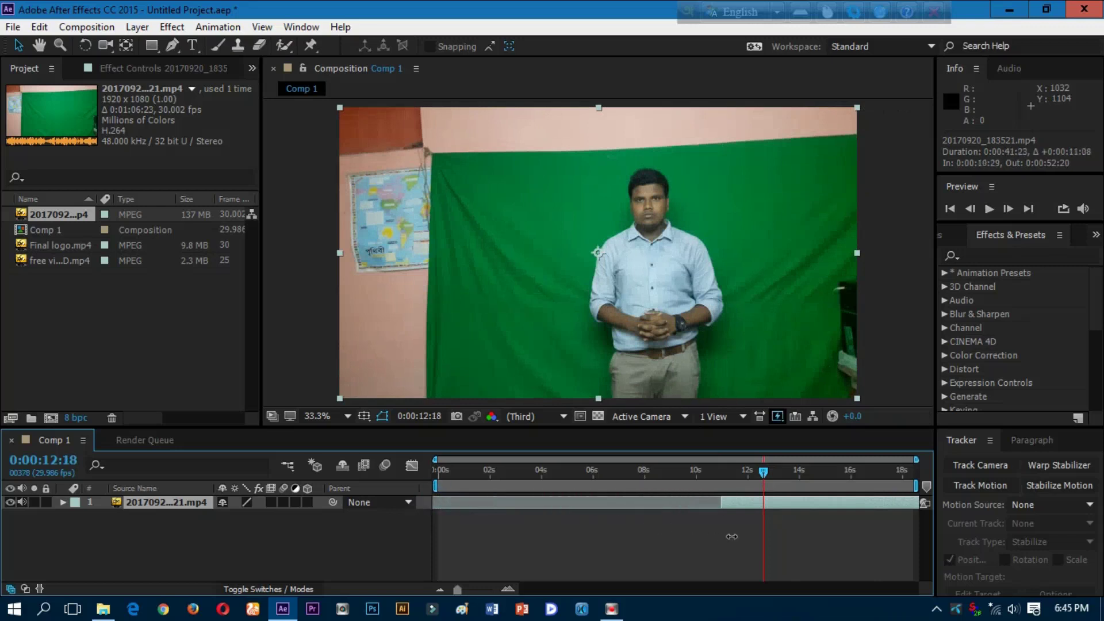
{"action": "left_click_drag", "start_coordinate": [743, 535], "coordinate": [458, 502]}
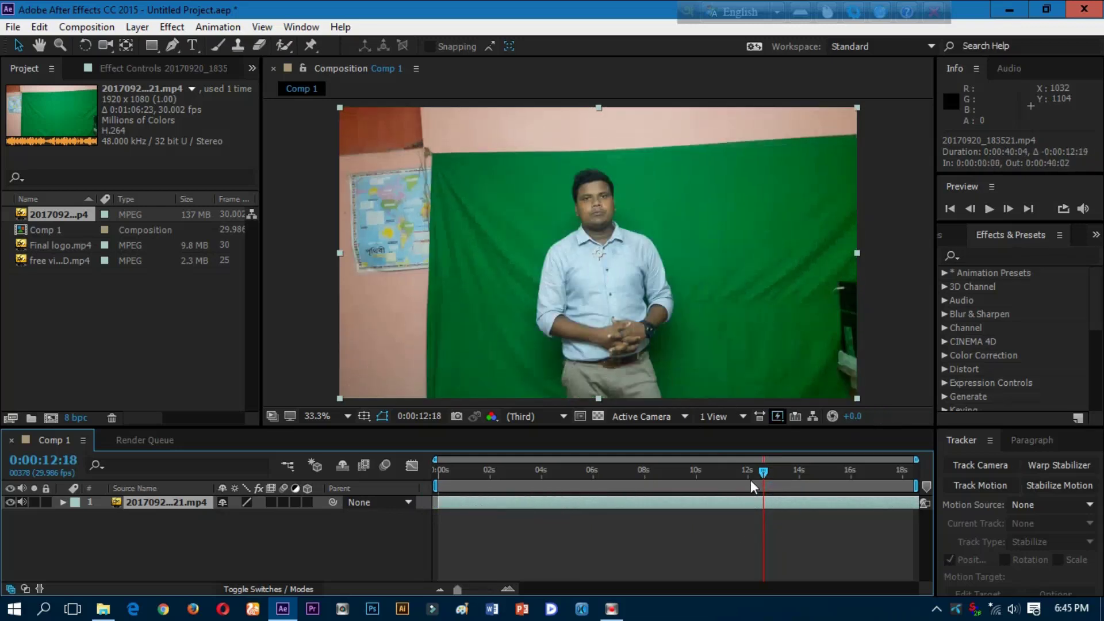
{"action": "mouse_move", "coordinate": [759, 471]}
{"action": "left_mouse_down"}
{"action": "mouse_move", "coordinate": [708, 481]}
{"action": "mouse_move", "coordinate": [900, 490]}
{"action": "left_mouse_up"}
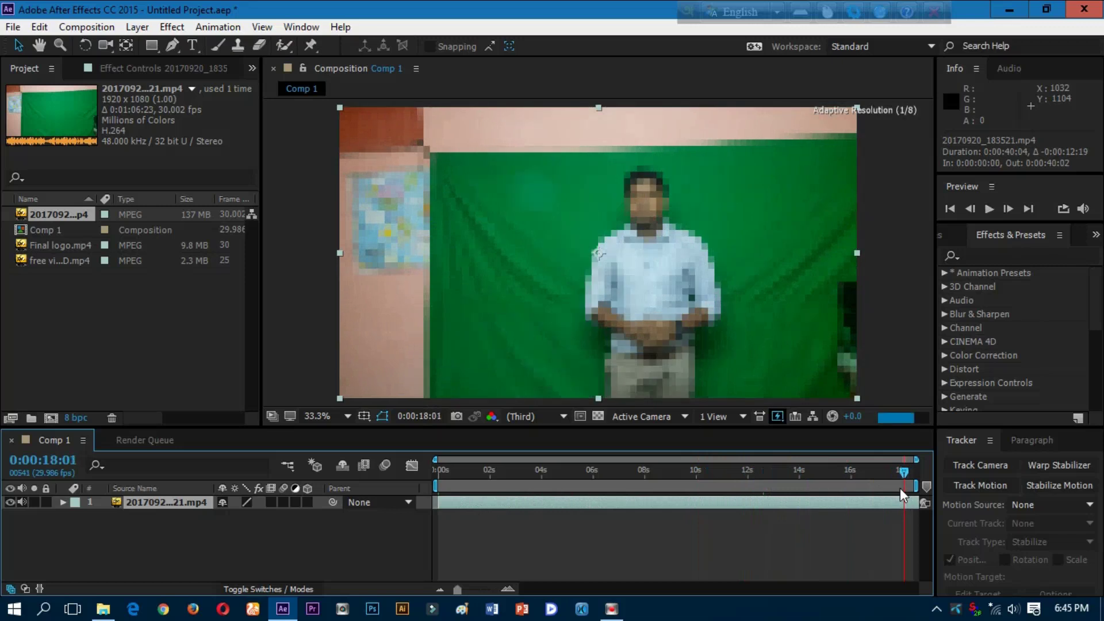
Step: End the work area at 17:27, trim the comp to it, and preview playback
{"action": "left_click_drag", "start_coordinate": [916, 487], "coordinate": [898, 489]}
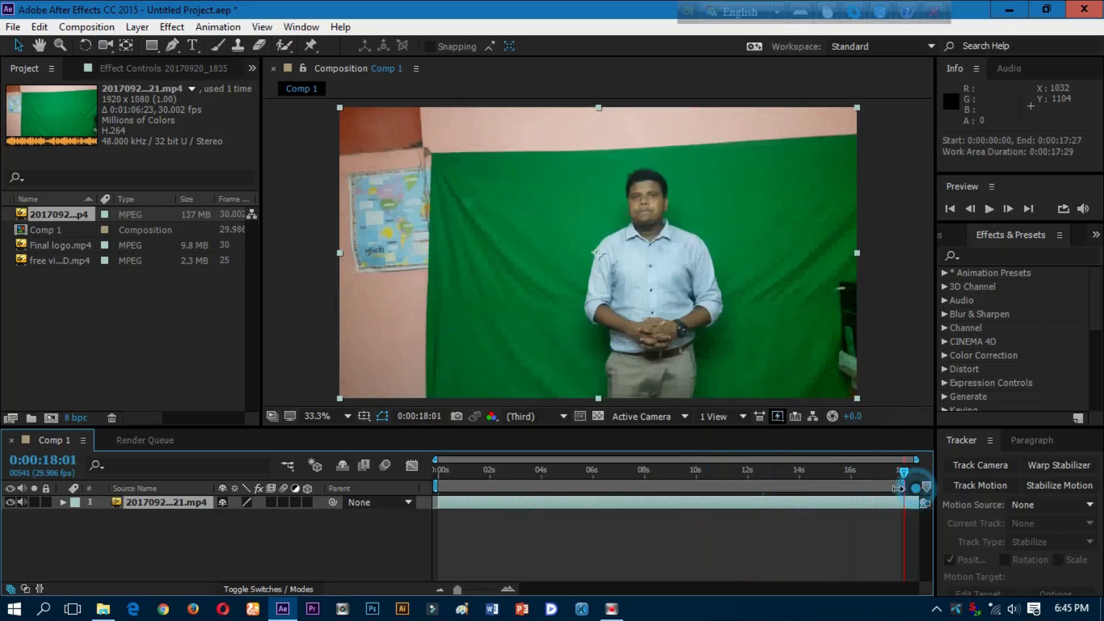
{"action": "right_click", "coordinate": [890, 489]}
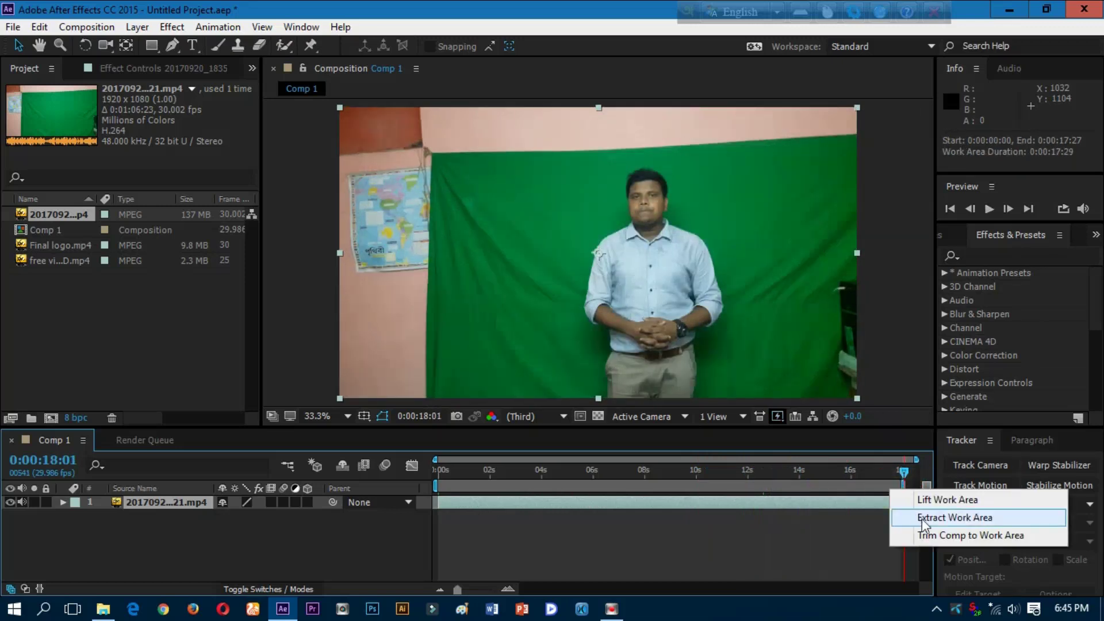
{"action": "left_click", "coordinate": [936, 535]}
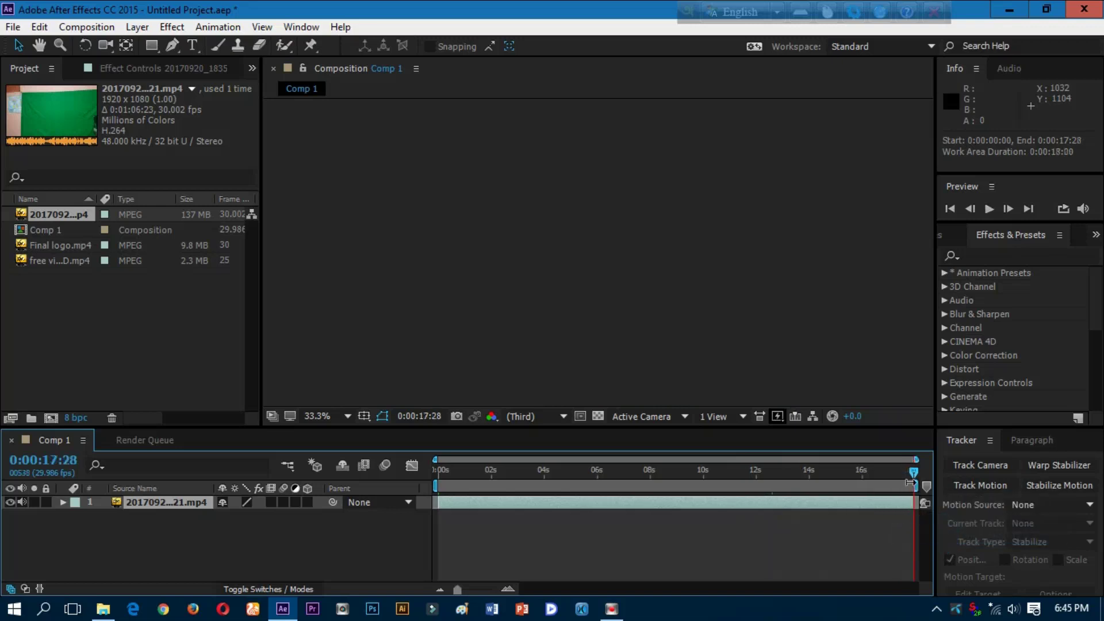
{"action": "key", "text": "space"}
{"action": "key", "text": "space"}
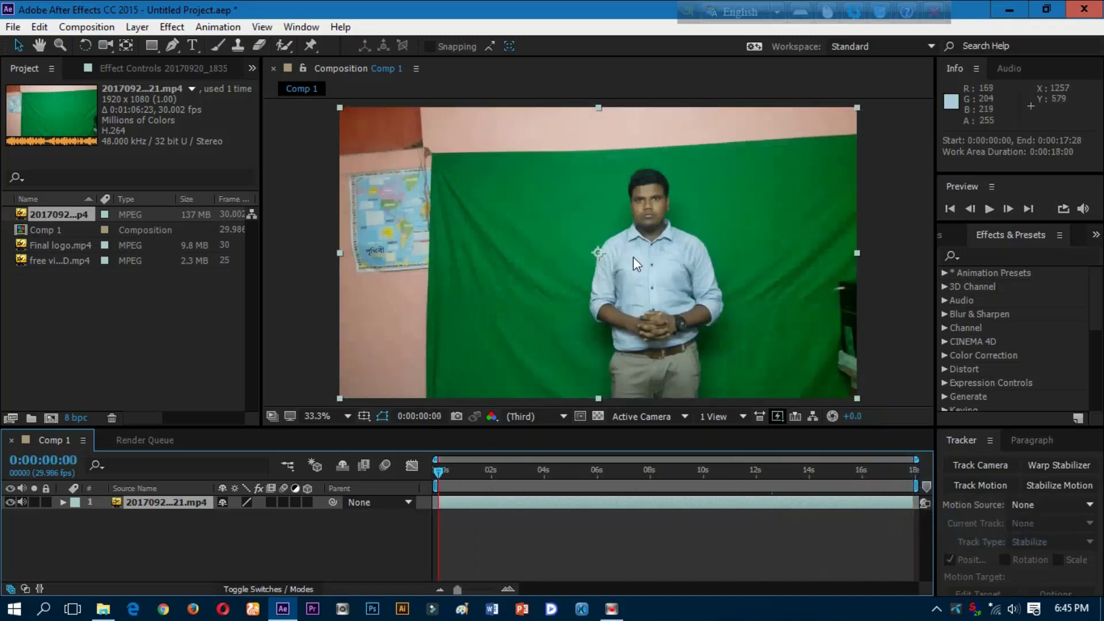
{"action": "scroll", "coordinate": [660, 251], "scroll_direction": "down", "scroll_amount": 2}
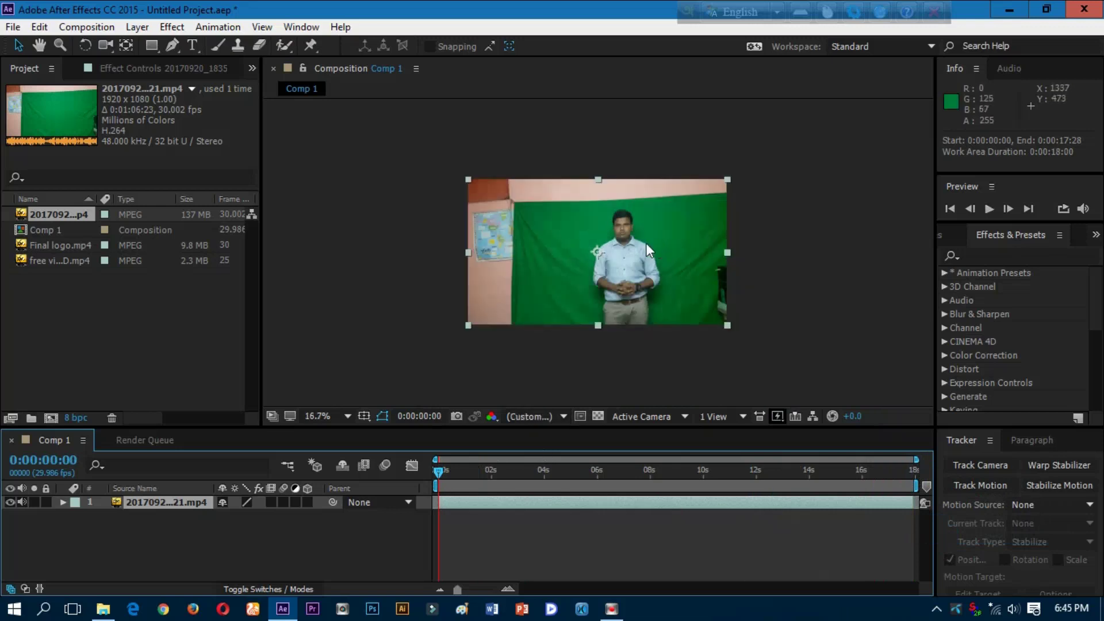
{"action": "scroll", "coordinate": [647, 243], "scroll_direction": "up", "scroll_amount": 2}
Step: Begin a Pen-tool mask along the green screen's lower-left, left side and top edge
{"action": "left_click", "coordinate": [173, 45]}
{"action": "scroll", "coordinate": [465, 249], "scroll_direction": "down", "scroll_amount": 2}
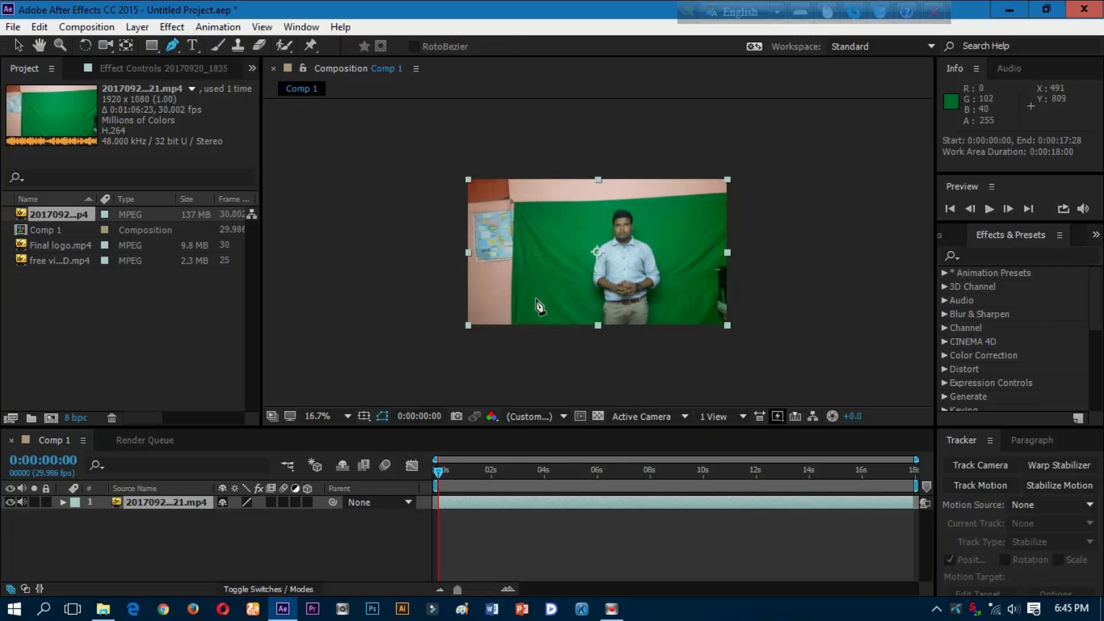
{"action": "left_click_drag", "start_coordinate": [536, 339], "coordinate": [518, 266]}
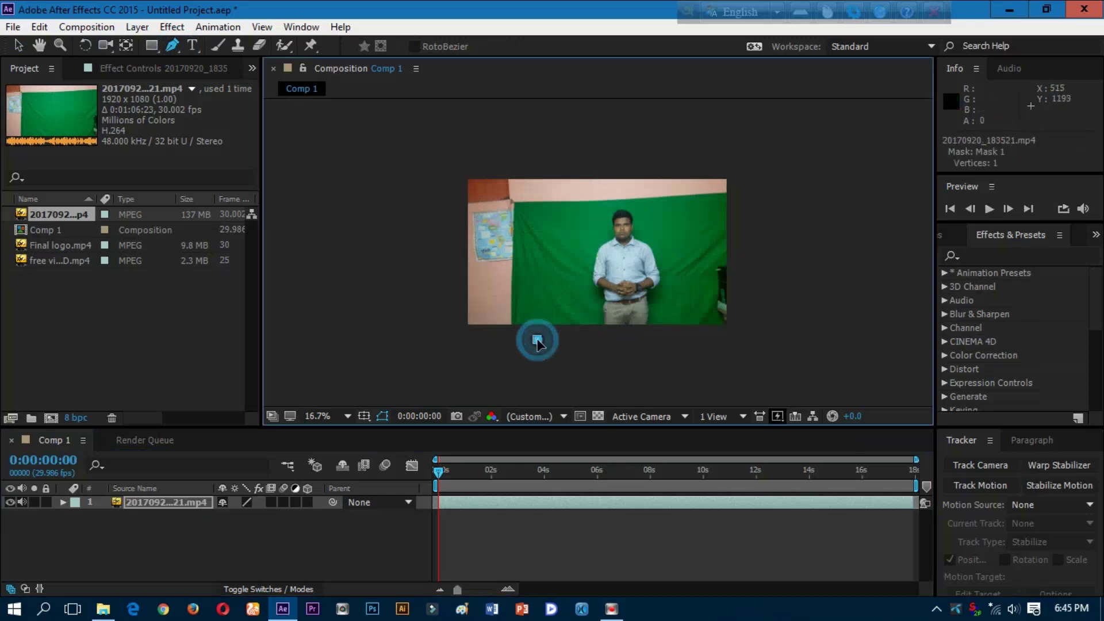
{"action": "left_click", "coordinate": [517, 263]}
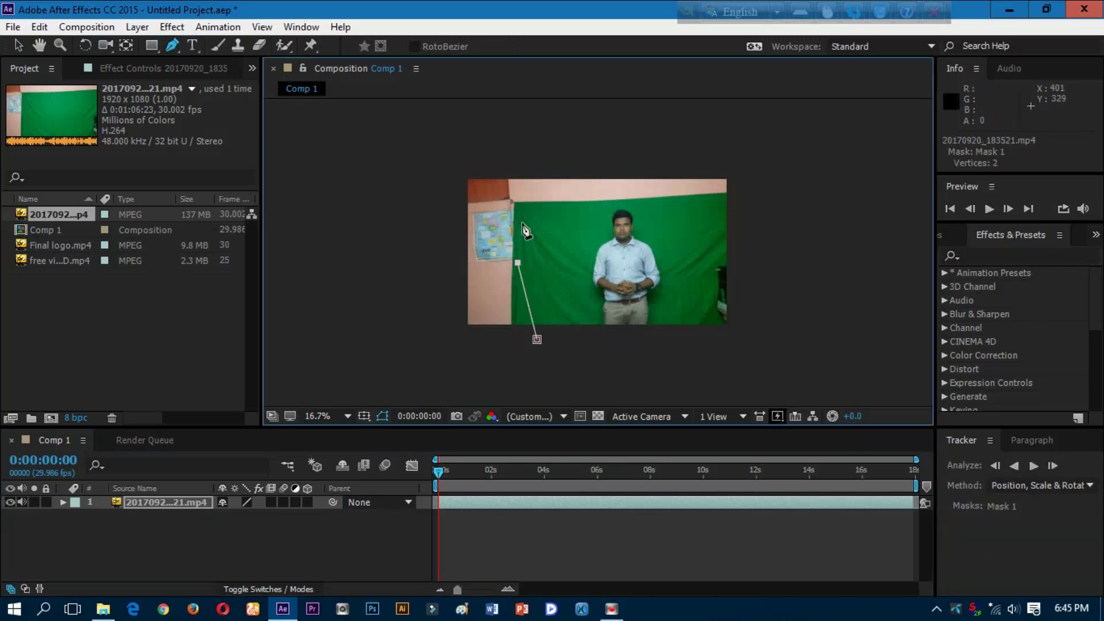
{"action": "left_click", "coordinate": [527, 210]}
{"action": "scroll", "coordinate": [598, 219], "scroll_direction": "up", "scroll_amount": 2}
{"action": "left_click", "coordinate": [515, 242]}
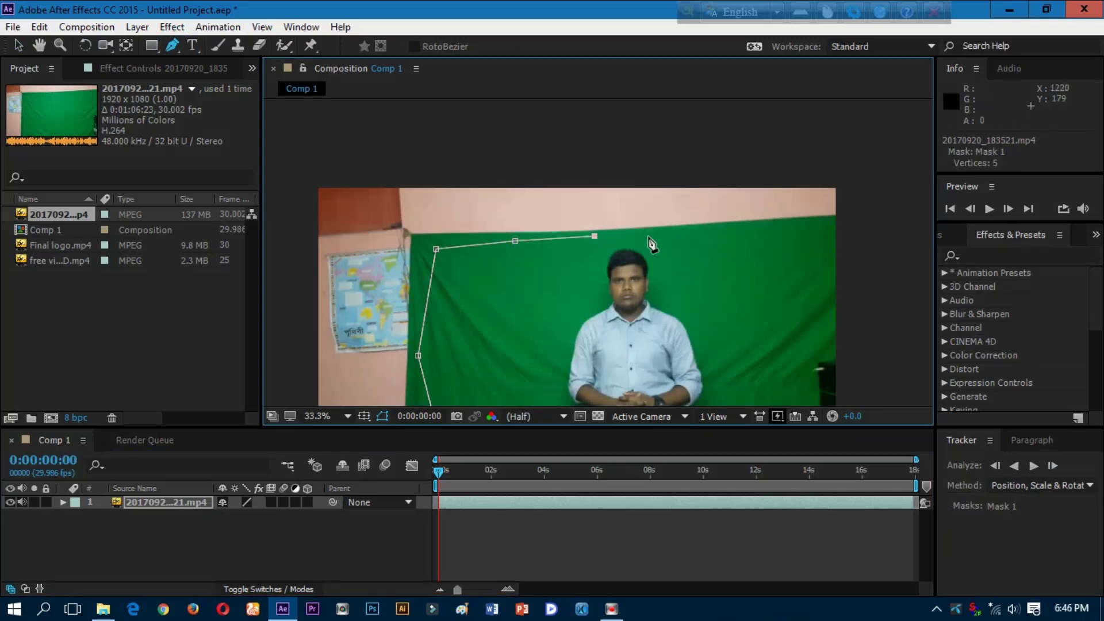
Step: Continue the mask down the right side and along the bottom, closing it around the presenter
{"action": "left_click", "coordinate": [800, 322]}
{"action": "left_click", "coordinate": [796, 369]}
{"action": "key", "text": "comma"}
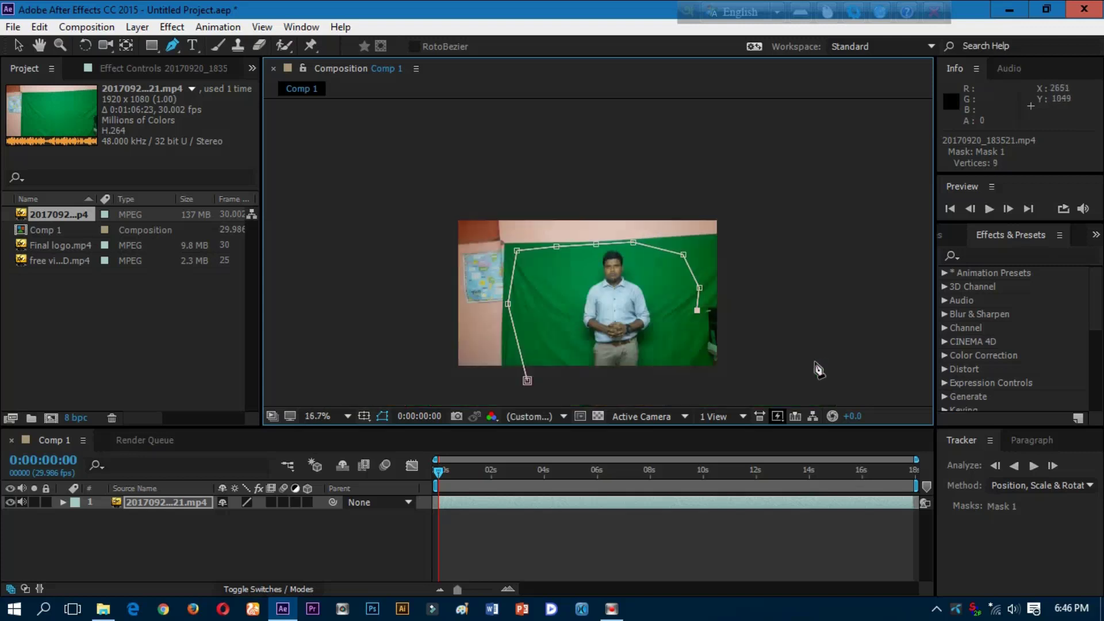
{"action": "left_click", "coordinate": [684, 379]}
{"action": "left_click", "coordinate": [562, 384]}
{"action": "left_click", "coordinate": [528, 382]}
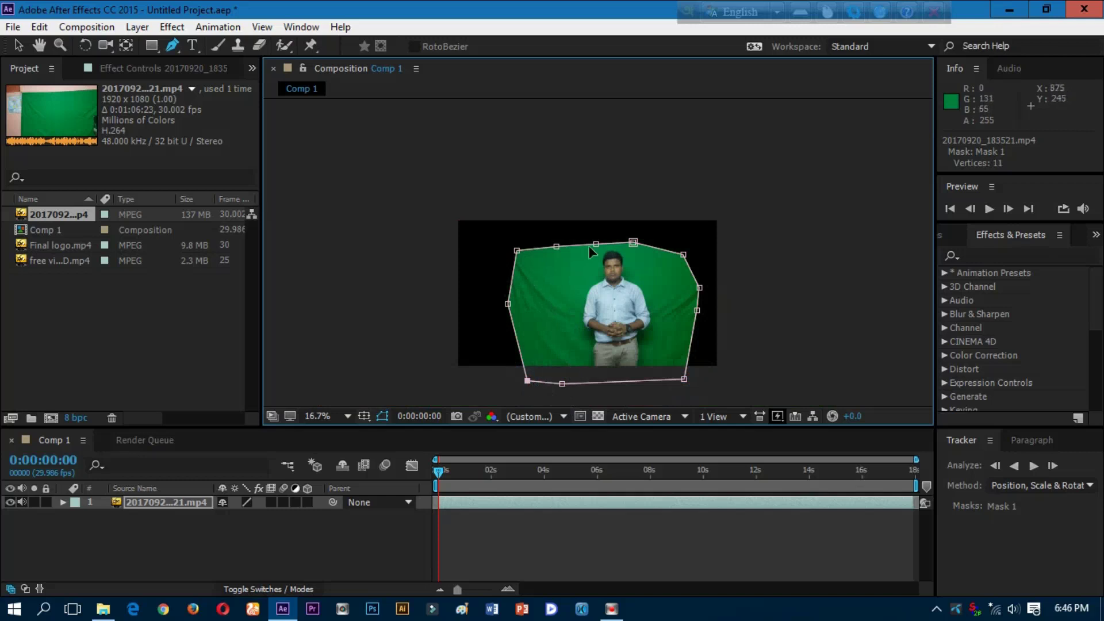
Step: Zoom and pan to centre the footage, setting viewer magnification to 33.3%
{"action": "key", "text": "comma"}
{"action": "key", "text": "period"}
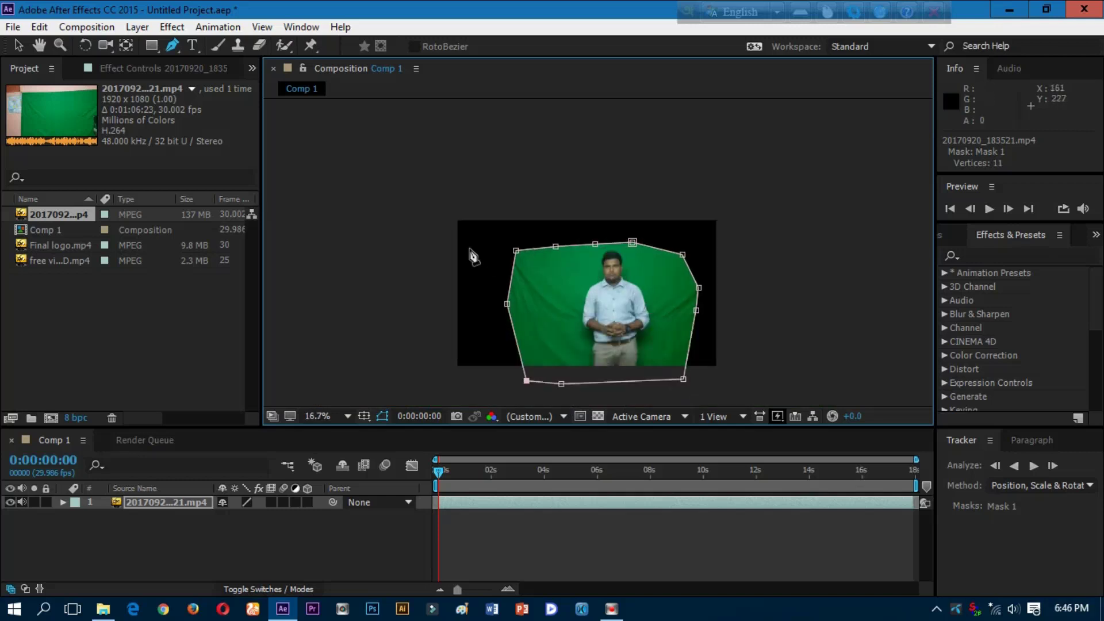
{"action": "left_click", "coordinate": [39, 45]}
{"action": "left_click_drag", "start_coordinate": [626, 323], "coordinate": [627, 274]}
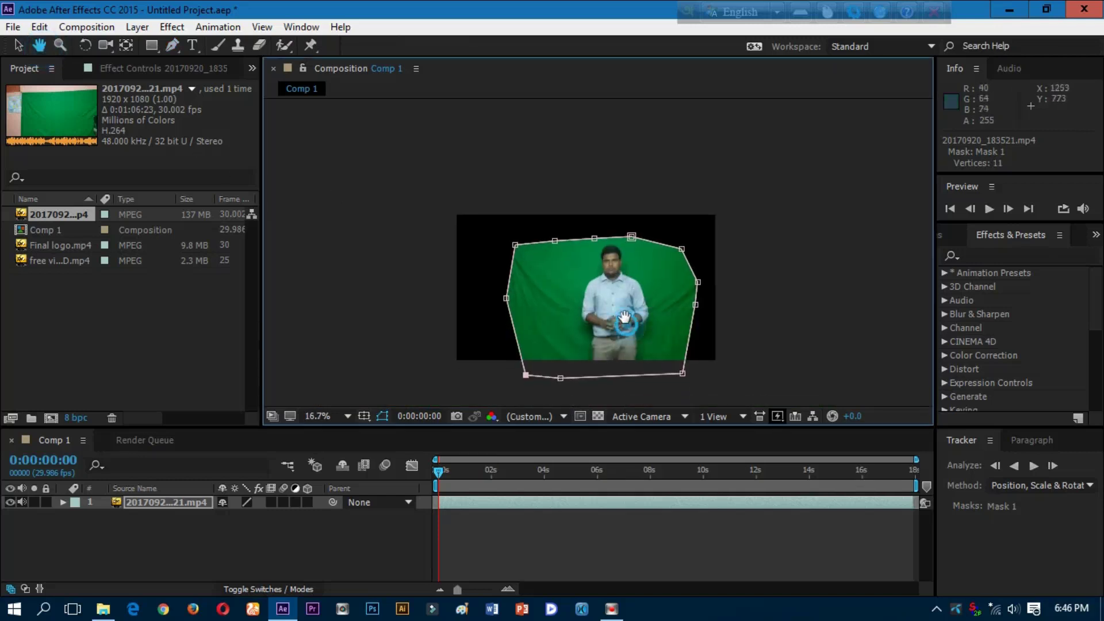
{"action": "left_click", "coordinate": [333, 416]}
{"action": "left_click", "coordinate": [346, 254]}
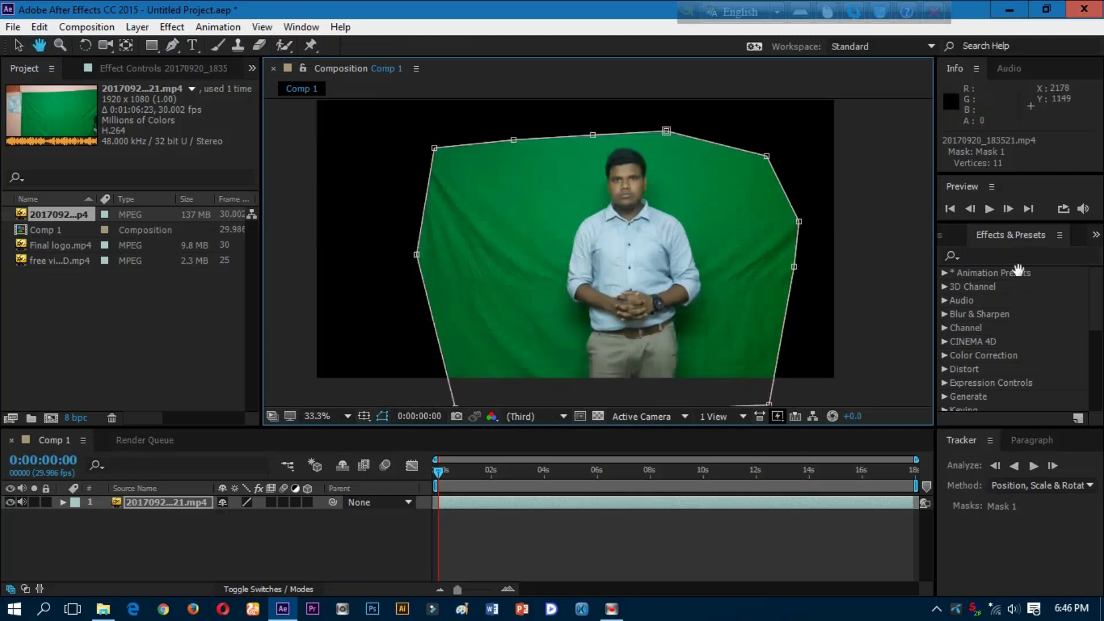
{"action": "left_click", "coordinate": [1012, 256]}
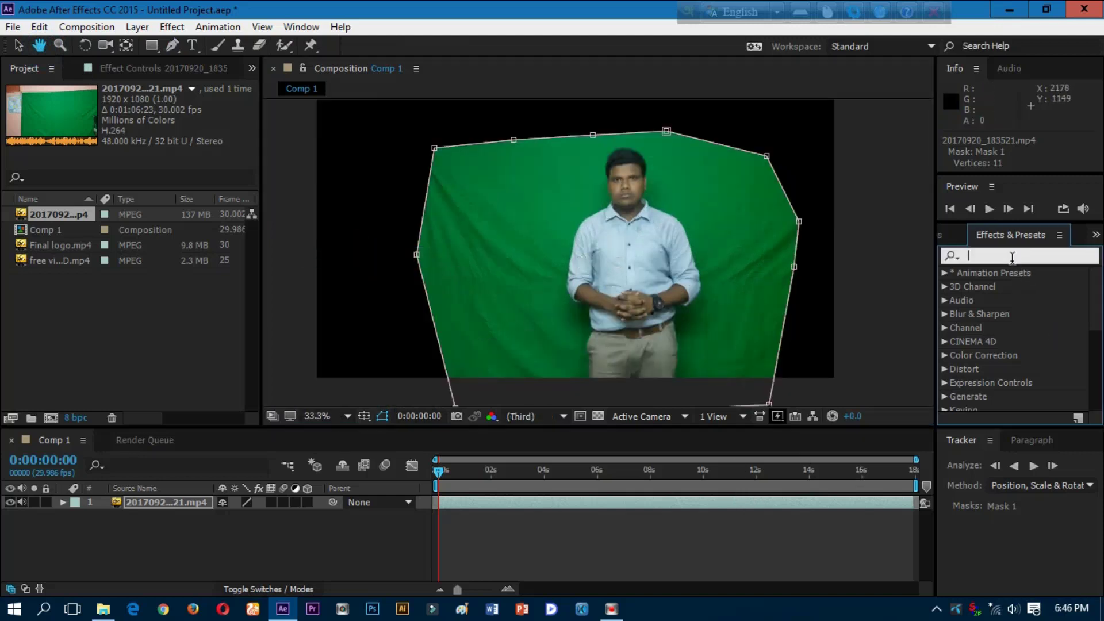
Step: Apply Curves from a 'curv' search and raise the RGB curve to brighten the footage
{"action": "type", "text": "cr"}
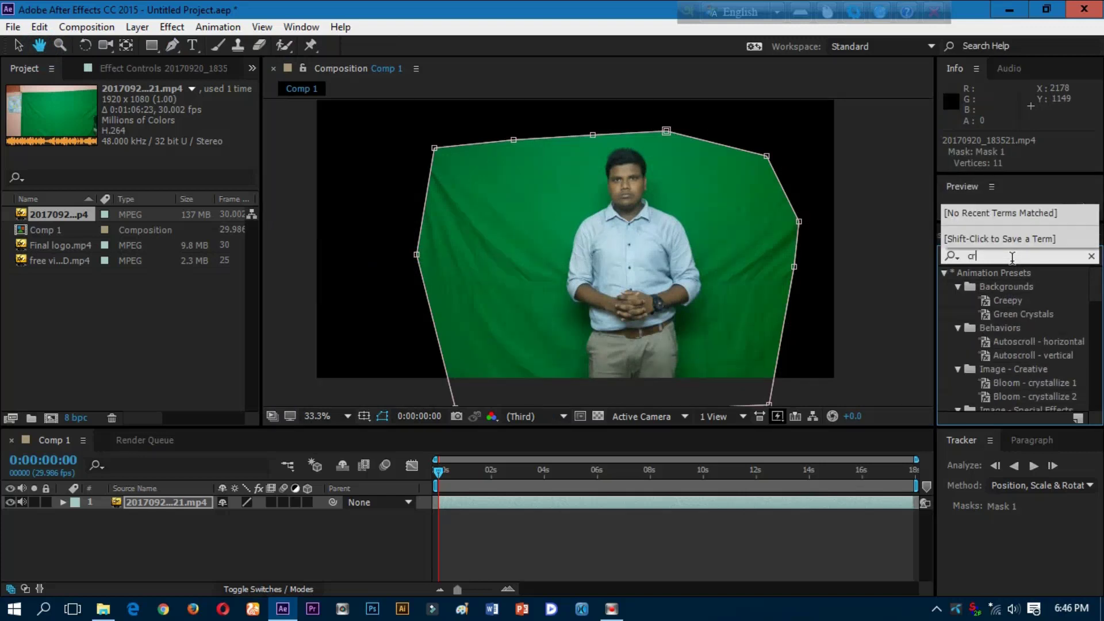
{"action": "type", "text": "v"}
{"action": "key", "text": "BackSpace"}
{"action": "key", "text": "BackSpace"}
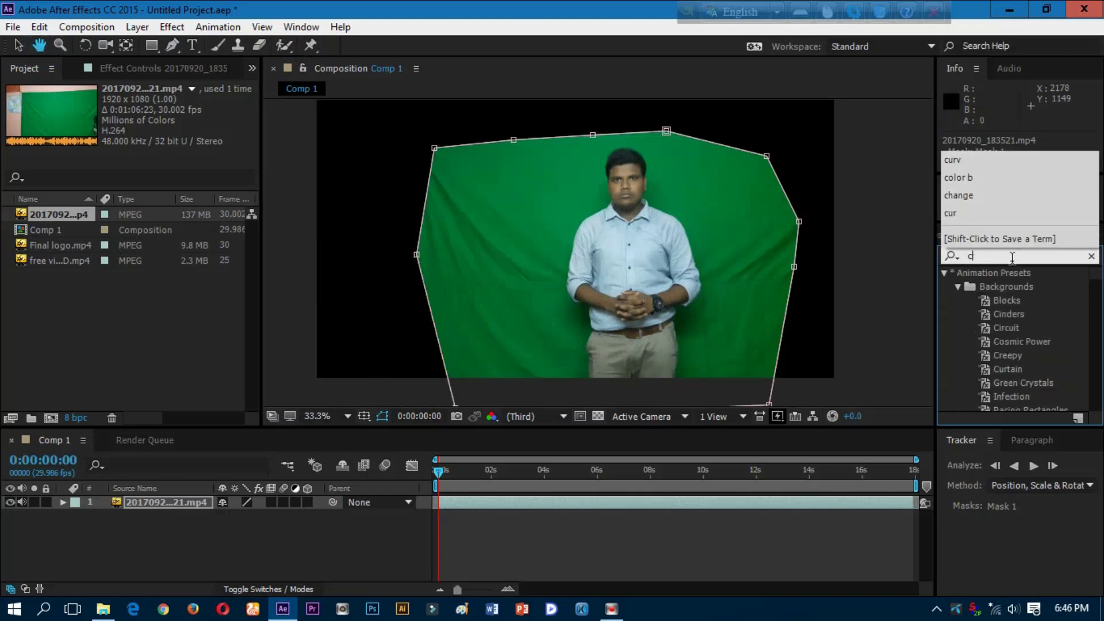
{"action": "type", "text": "urv"}
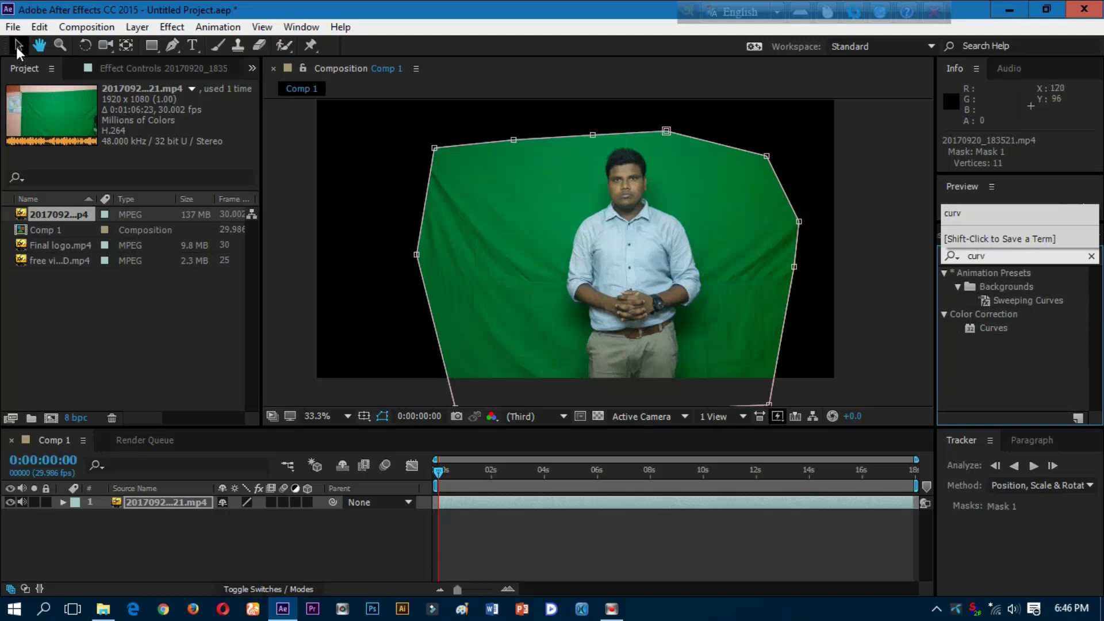
{"action": "left_click", "coordinate": [18, 44]}
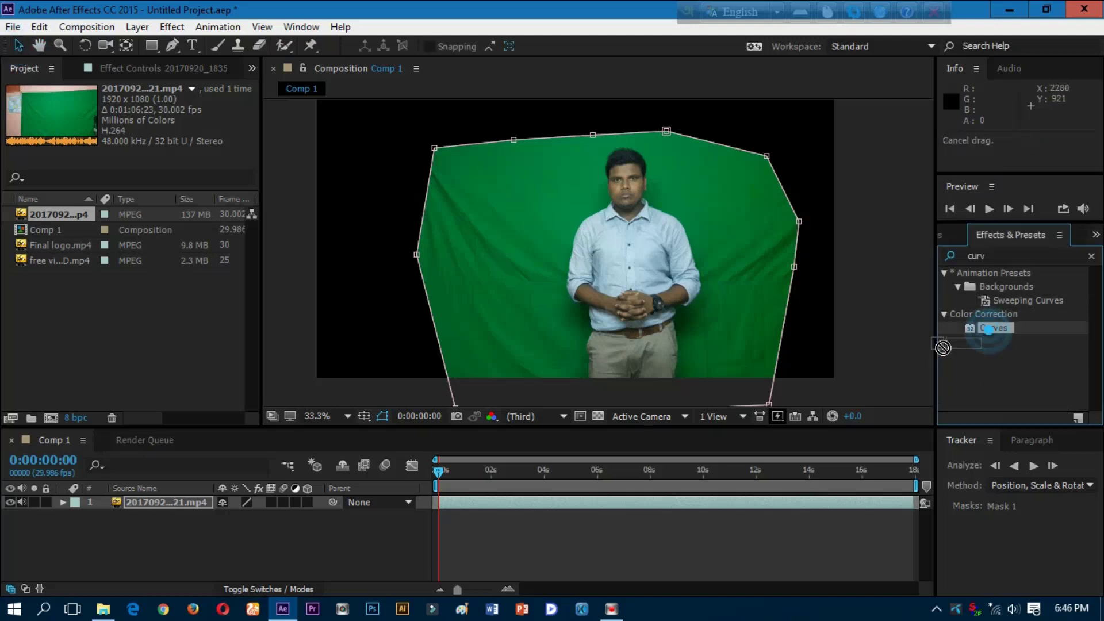
{"action": "left_click_drag", "start_coordinate": [989, 329], "coordinate": [677, 284]}
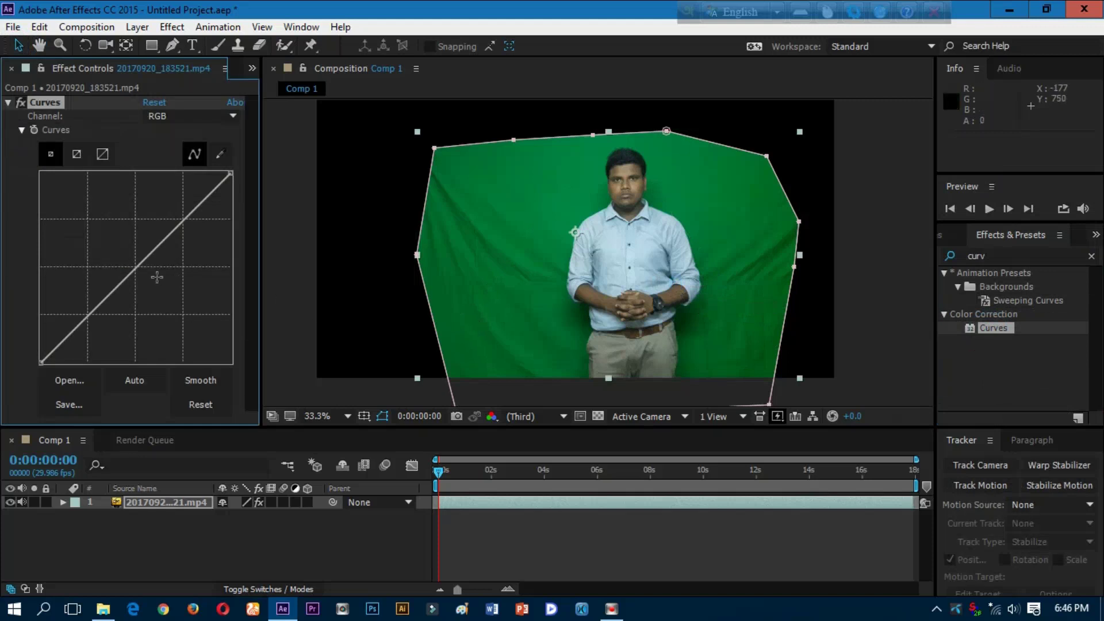
{"action": "left_click_drag", "start_coordinate": [143, 261], "coordinate": [135, 258]}
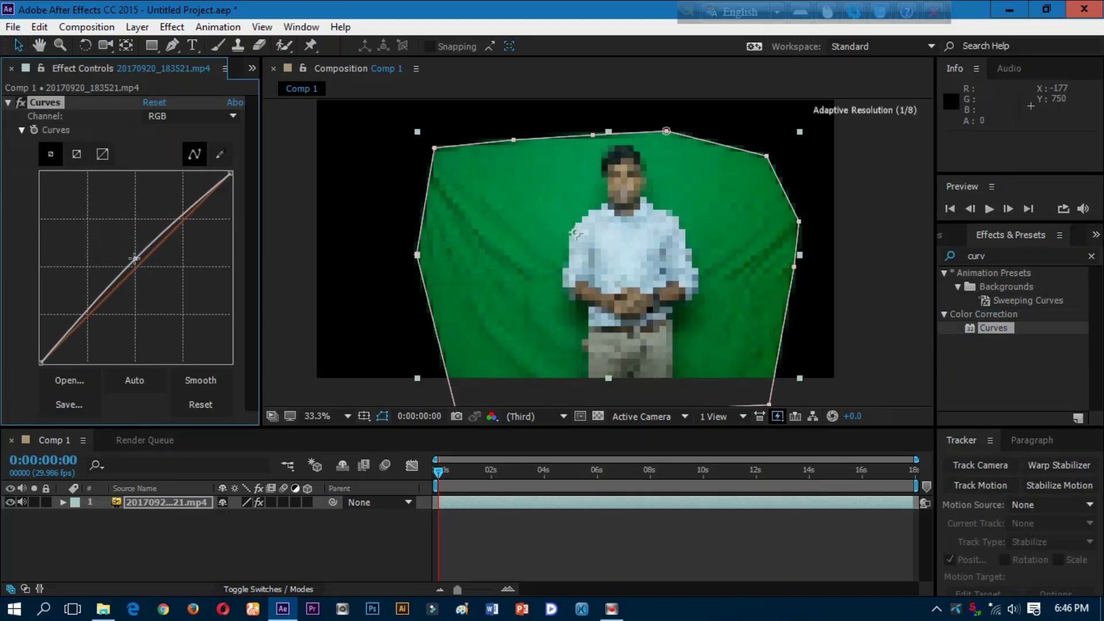
{"action": "left_click_drag", "start_coordinate": [136, 259], "coordinate": [131, 260]}
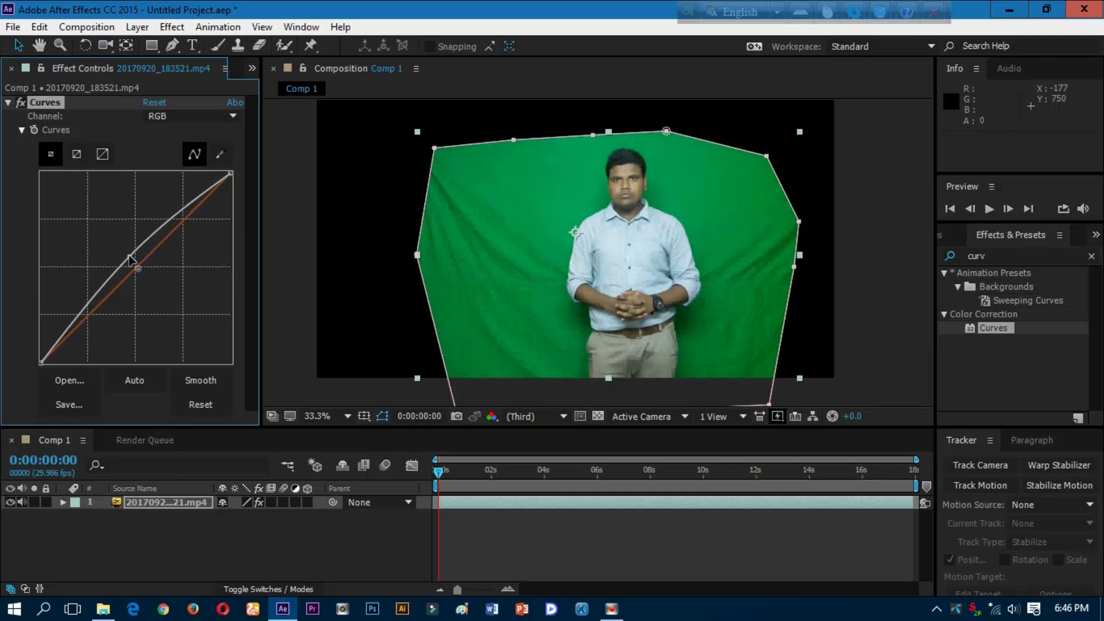
Step: Lift the Red channel curve and adjust the Green channel curve at mid-graph
{"action": "left_click", "coordinate": [189, 115]}
{"action": "left_click", "coordinate": [186, 150]}
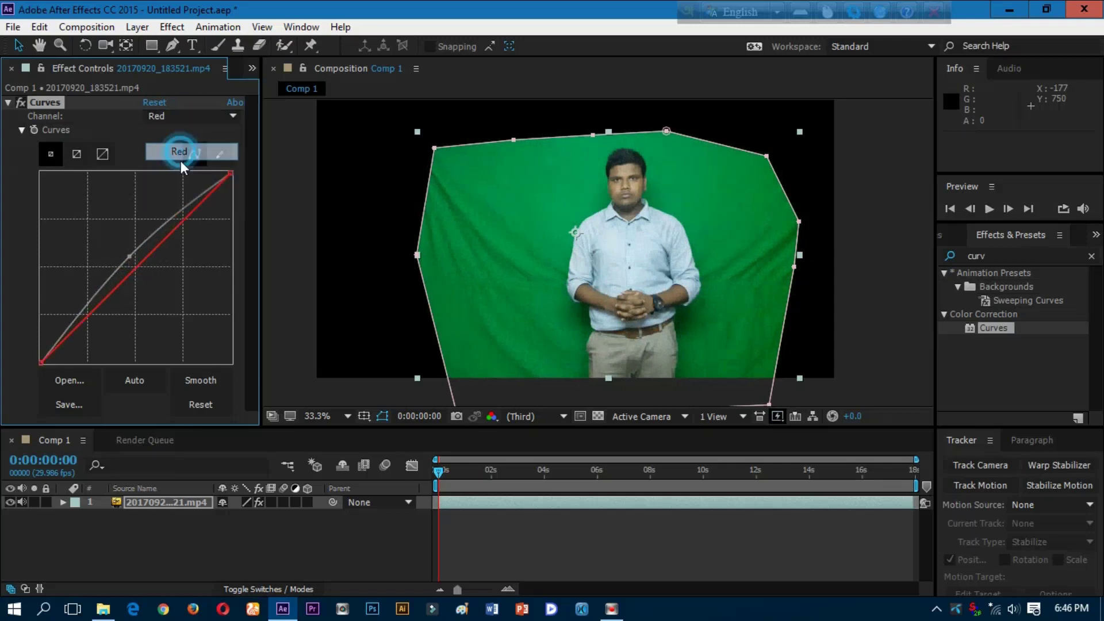
{"action": "left_click_drag", "start_coordinate": [176, 228], "coordinate": [167, 223]}
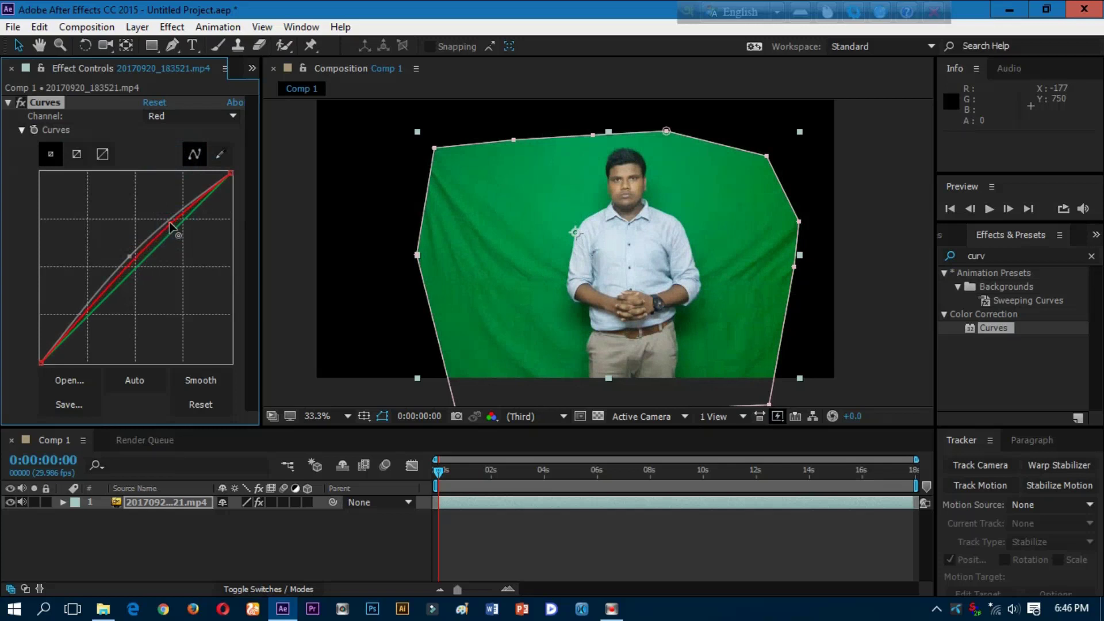
{"action": "left_click", "coordinate": [189, 116]}
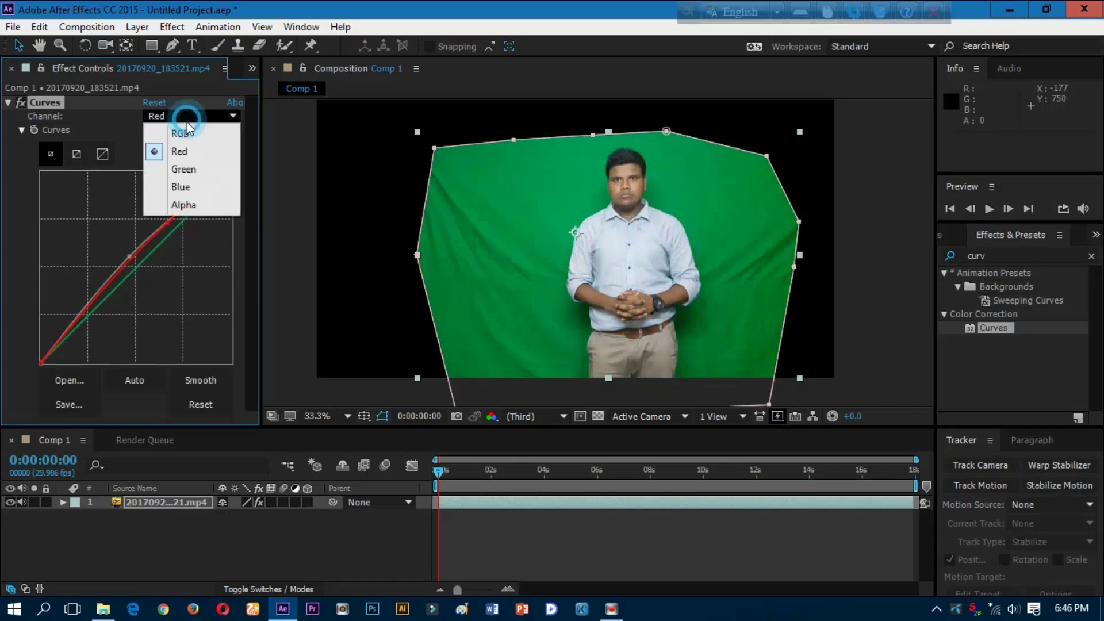
{"action": "left_click", "coordinate": [187, 169]}
{"action": "left_click", "coordinate": [136, 261]}
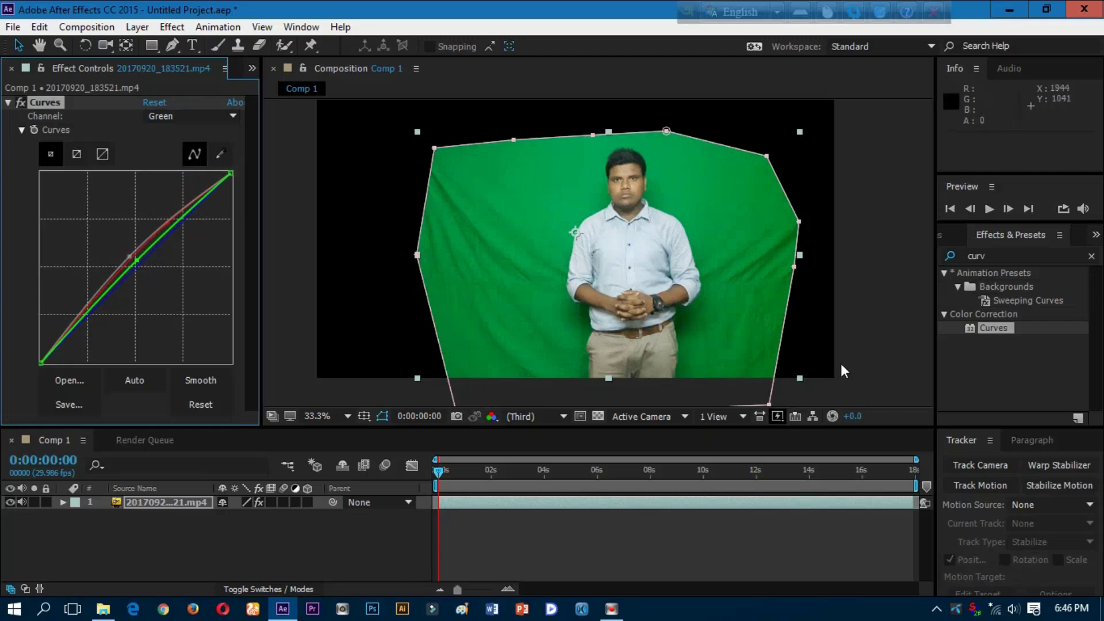
{"action": "left_click", "coordinate": [991, 257]}
{"action": "left_click_drag", "start_coordinate": [991, 257], "coordinate": [940, 267]}
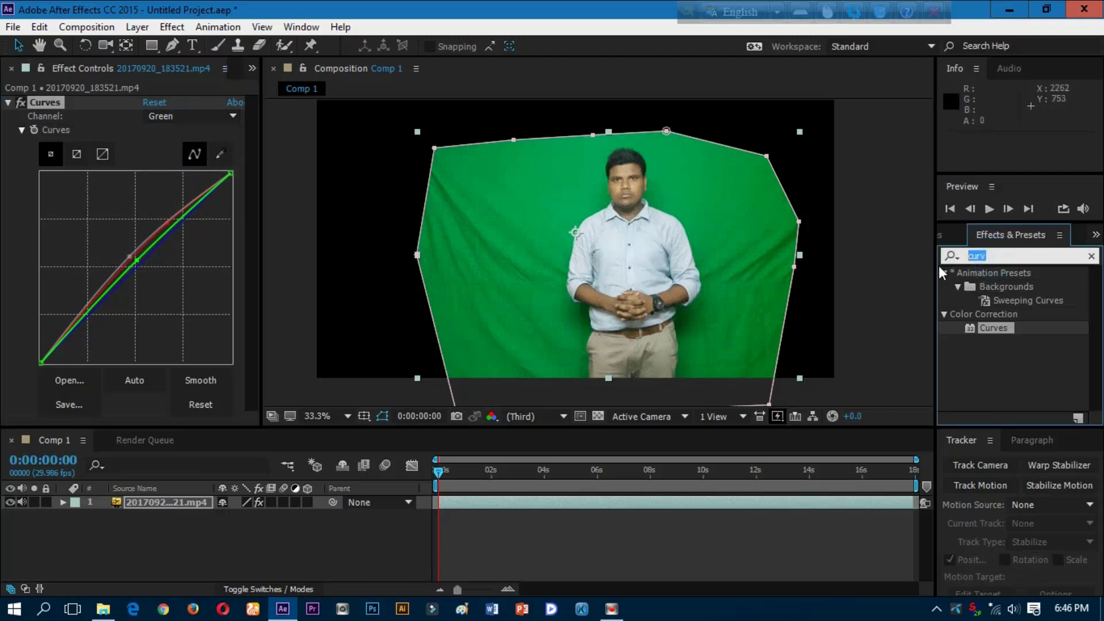
Step: Apply Keylight (1.2) from a 'key' search and sample the green backdrop as Screen Colour
{"action": "type", "text": "key"}
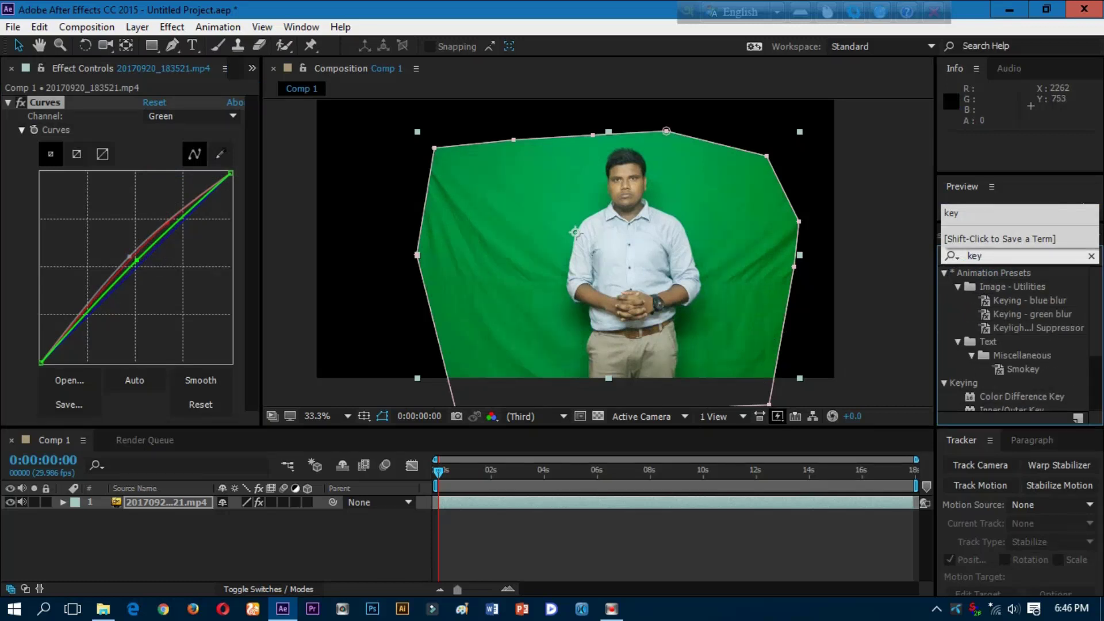
{"action": "scroll", "coordinate": [1048, 381], "scroll_direction": "down", "scroll_amount": 3}
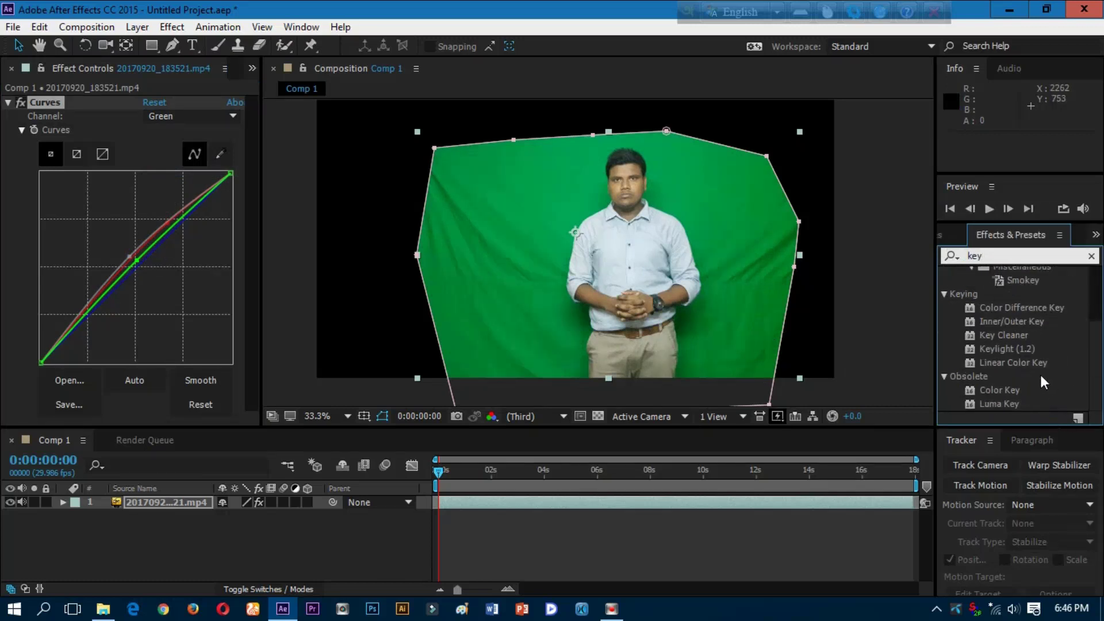
{"action": "left_click", "coordinate": [1009, 348]}
{"action": "left_click_drag", "start_coordinate": [1018, 350], "coordinate": [740, 308]}
{"action": "left_click_drag", "start_coordinate": [750, 241], "coordinate": [750, 240]}
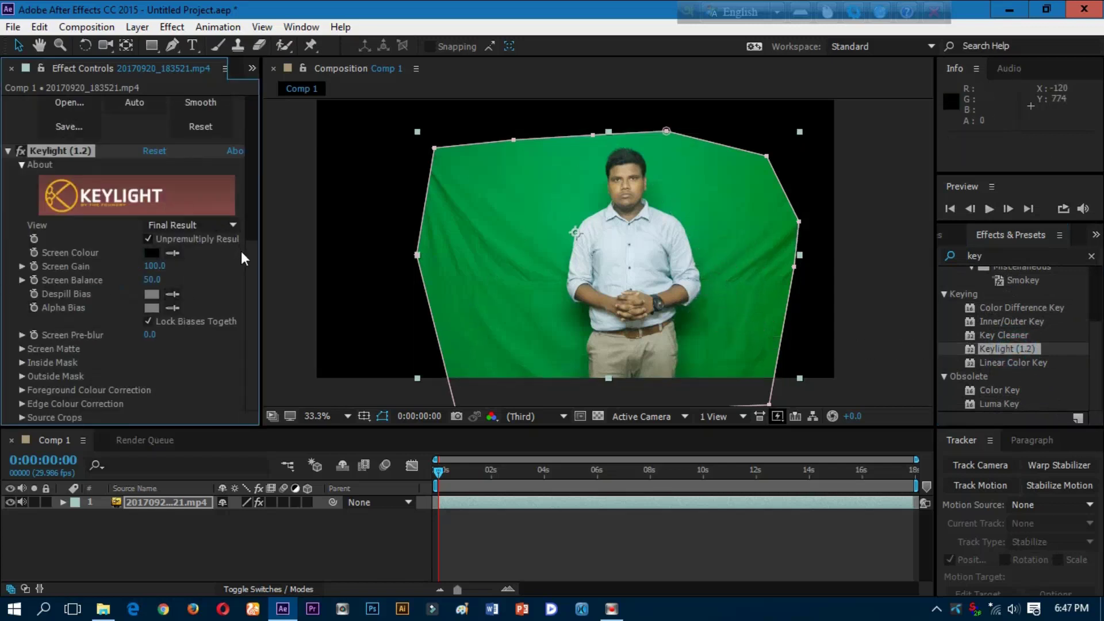
{"action": "left_click", "coordinate": [176, 254]}
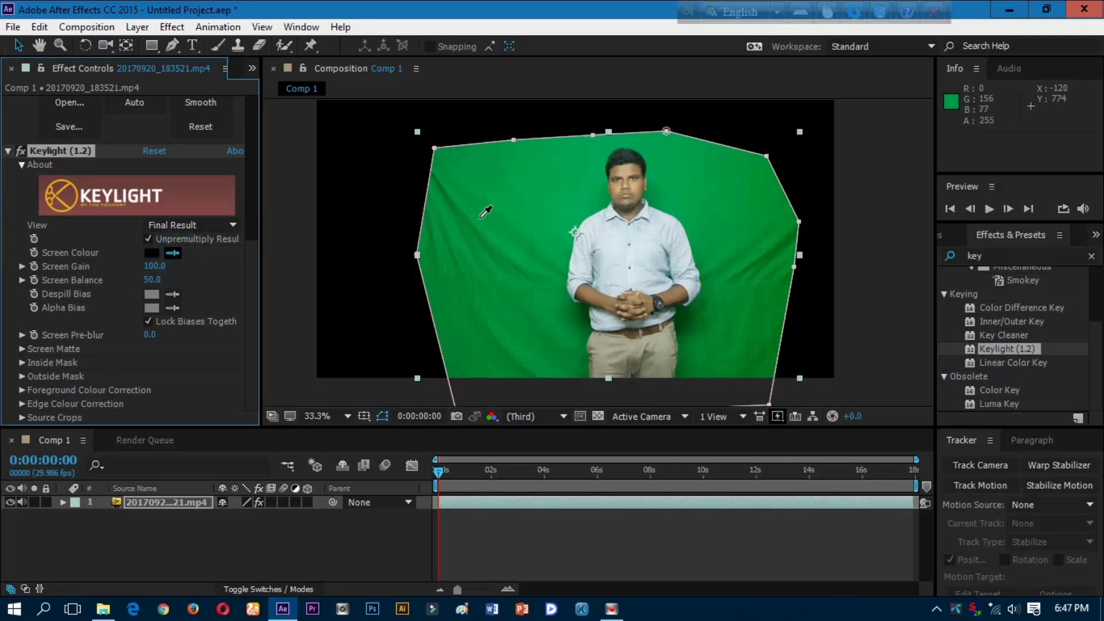
{"action": "left_click", "coordinate": [563, 204]}
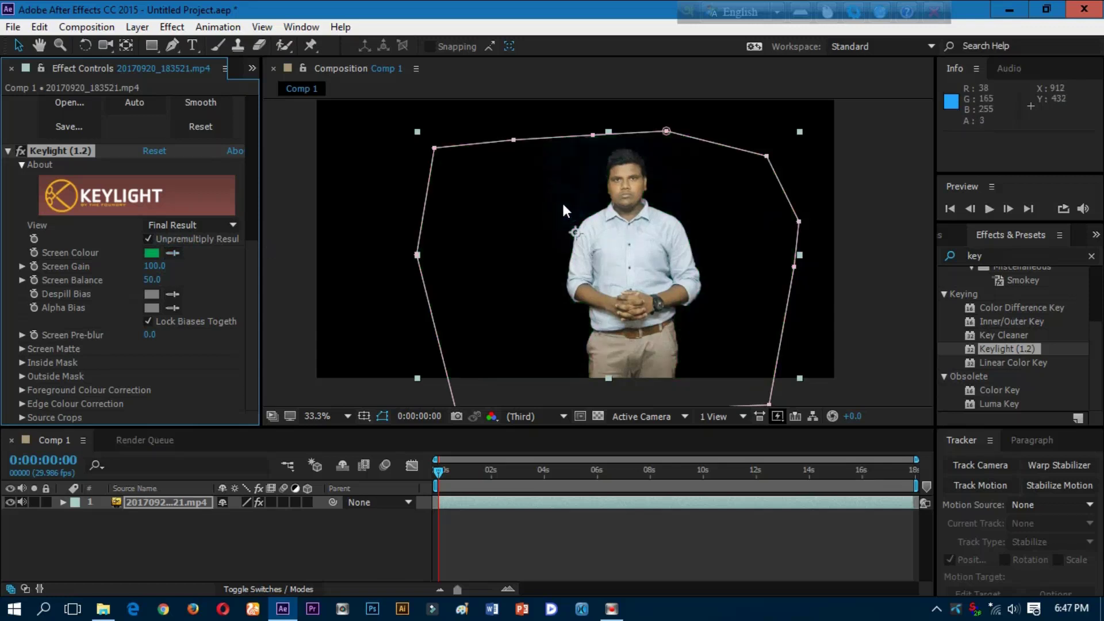
Step: Switch Keylight's View to Screen Matte to inspect the black-and-white matte
{"action": "left_click", "coordinate": [202, 222]}
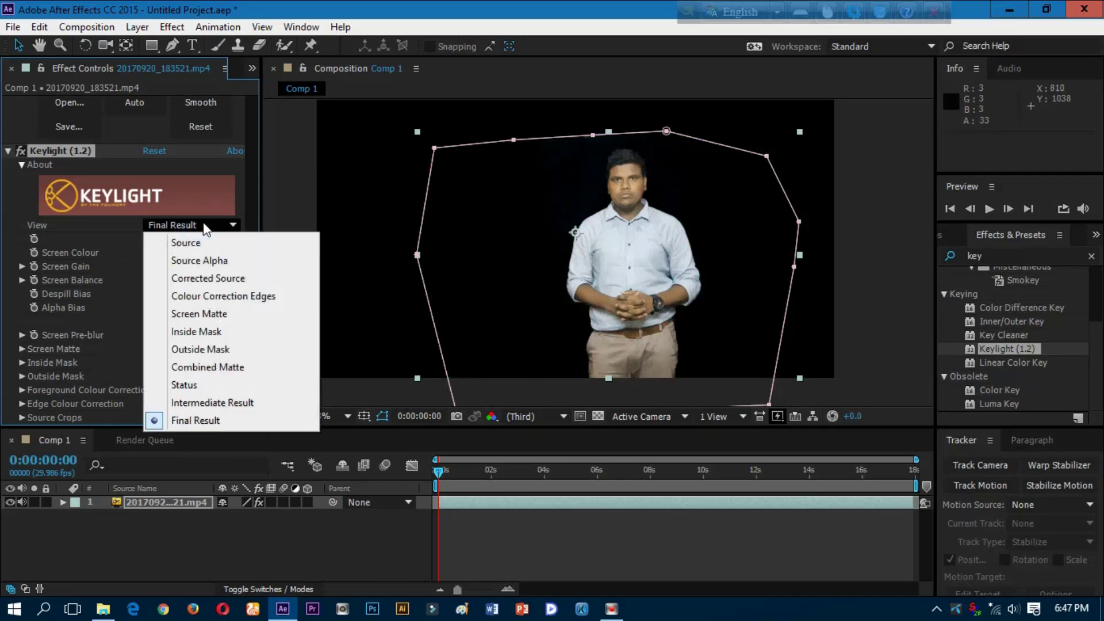
{"action": "left_click", "coordinate": [206, 316]}
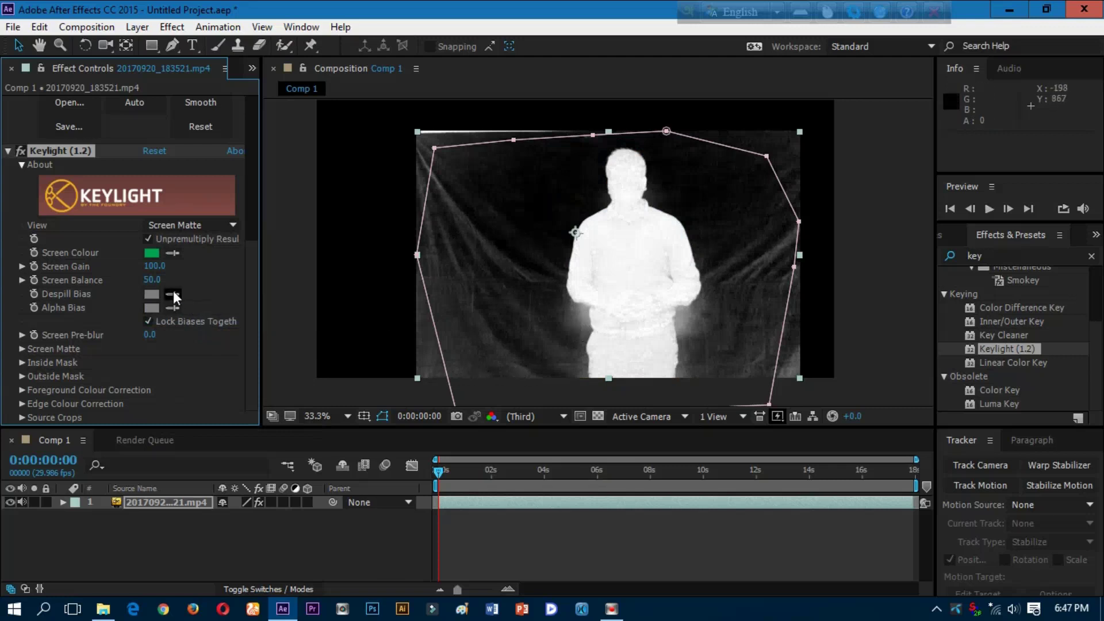
Step: Set Screen Matte Clip Black to 64, Clip White to 81 and Screen Softness to 1.9
{"action": "left_click", "coordinate": [22, 350]}
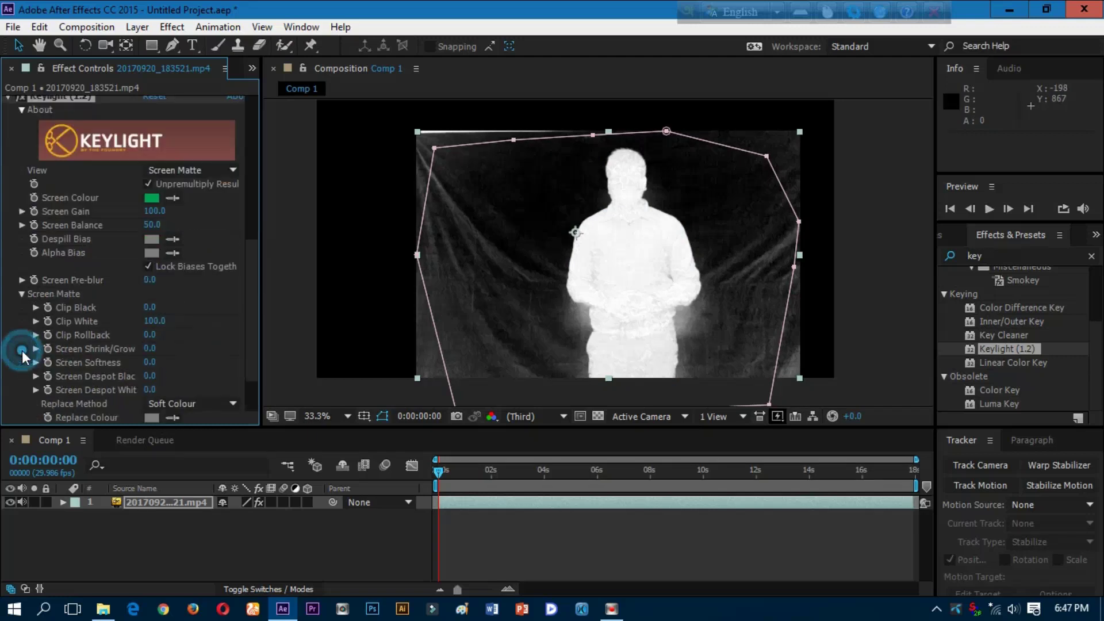
{"action": "scroll", "coordinate": [158, 353], "scroll_direction": "down", "scroll_amount": 3}
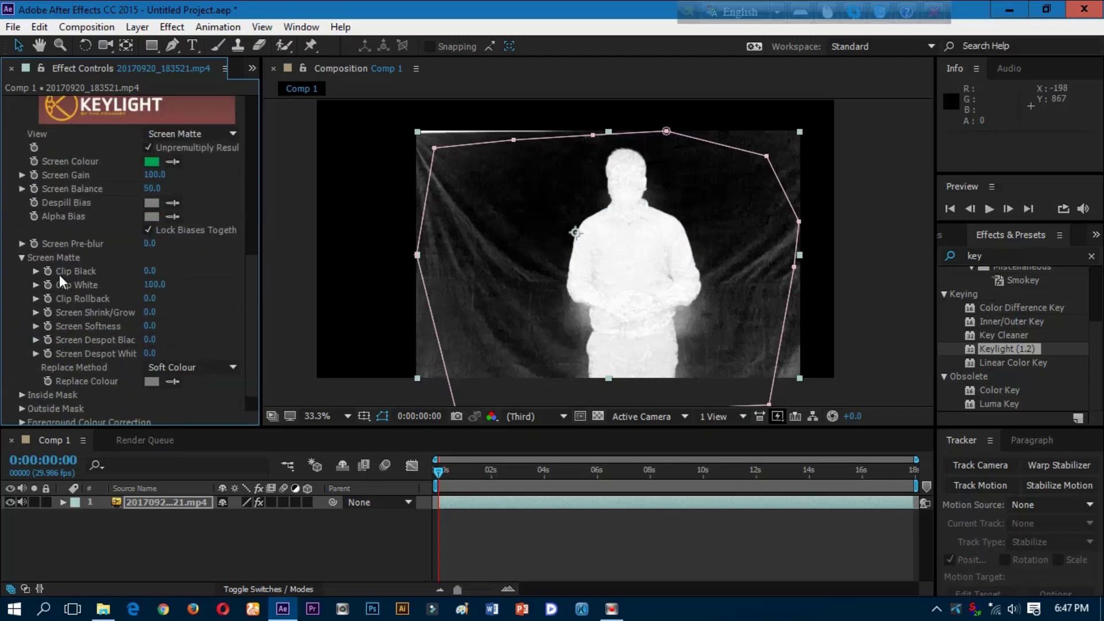
{"action": "left_click_drag", "start_coordinate": [153, 279], "coordinate": [199, 272]}
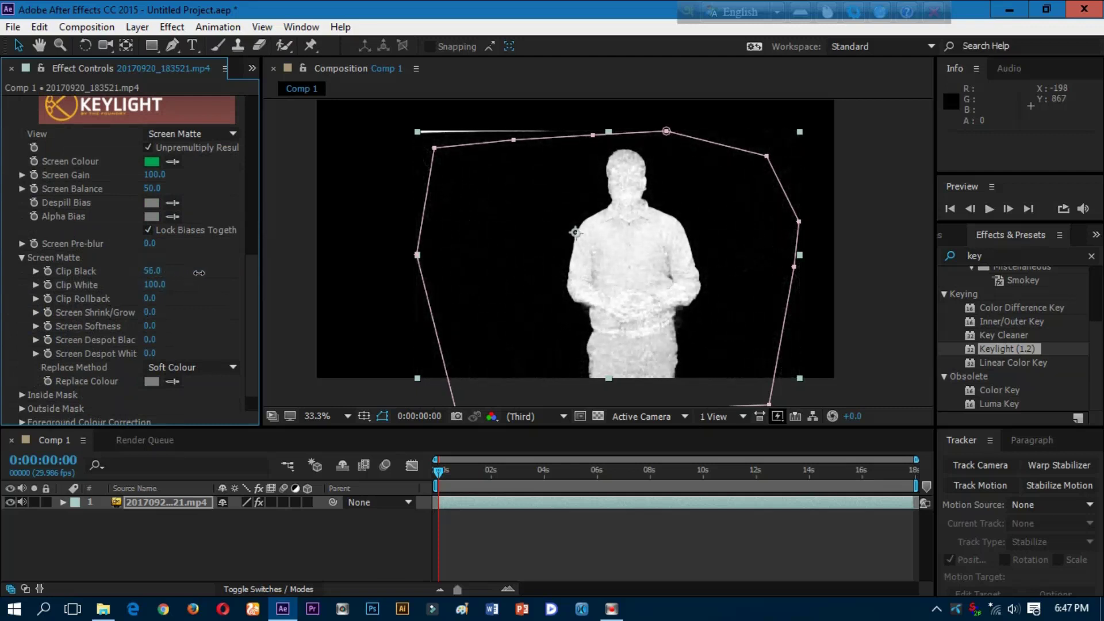
{"action": "left_click_drag", "start_coordinate": [164, 289], "coordinate": [149, 284]}
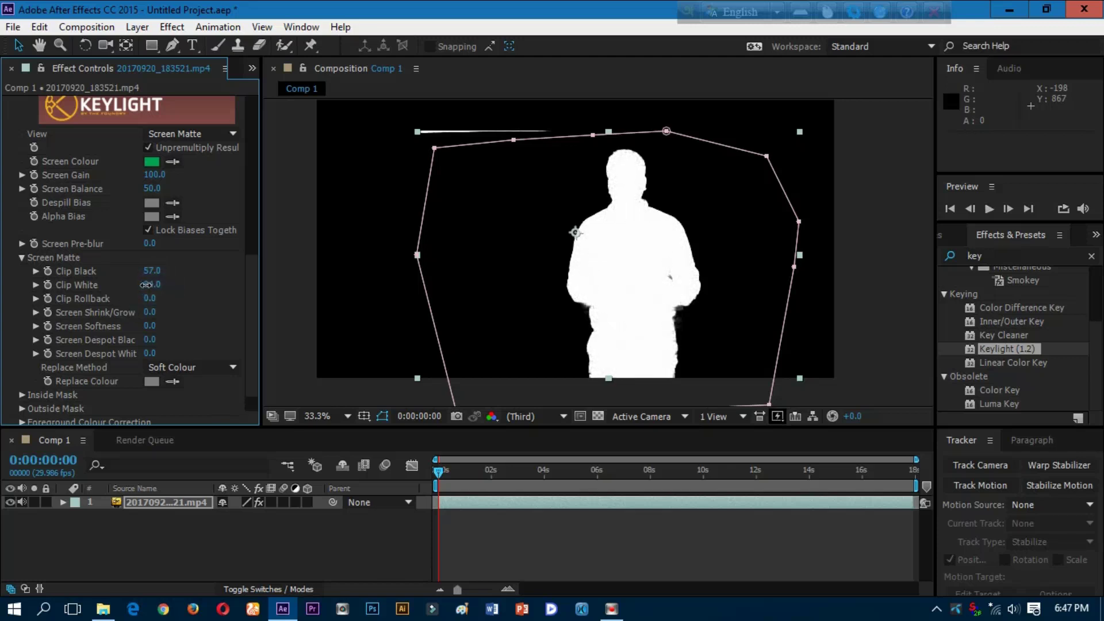
{"action": "left_click_drag", "start_coordinate": [148, 284], "coordinate": [151, 284]}
{"action": "left_click_drag", "start_coordinate": [149, 327], "coordinate": [150, 326]}
{"action": "left_click_drag", "start_coordinate": [158, 326], "coordinate": [163, 326]}
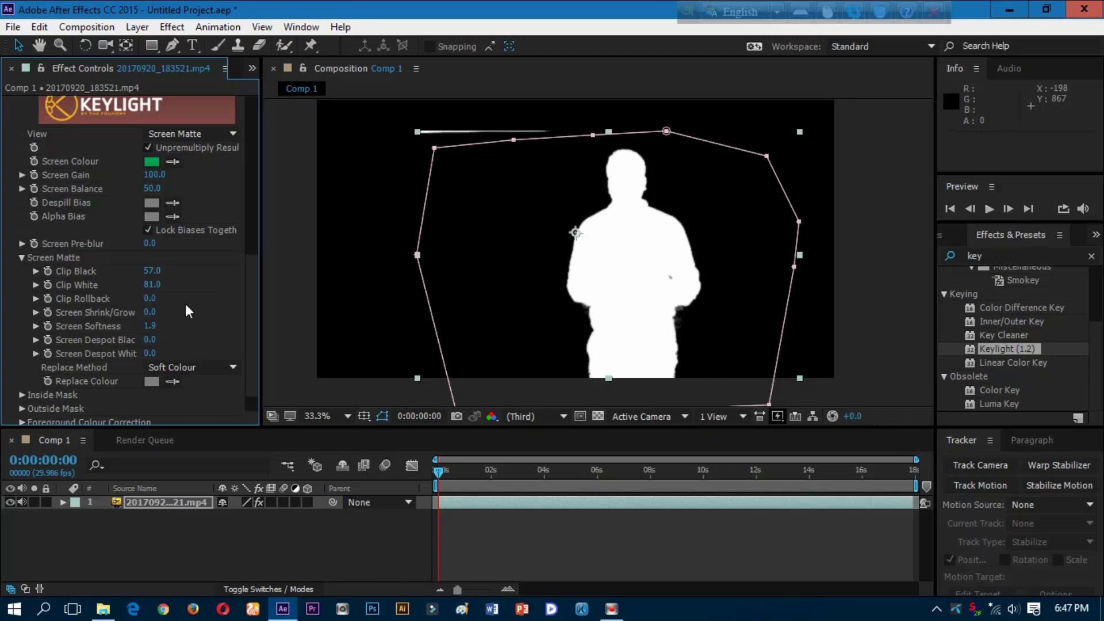
{"action": "left_click_drag", "start_coordinate": [147, 271], "coordinate": [155, 274]}
Step: Switch Keylight's View back to Final Result
{"action": "left_click", "coordinate": [191, 137]}
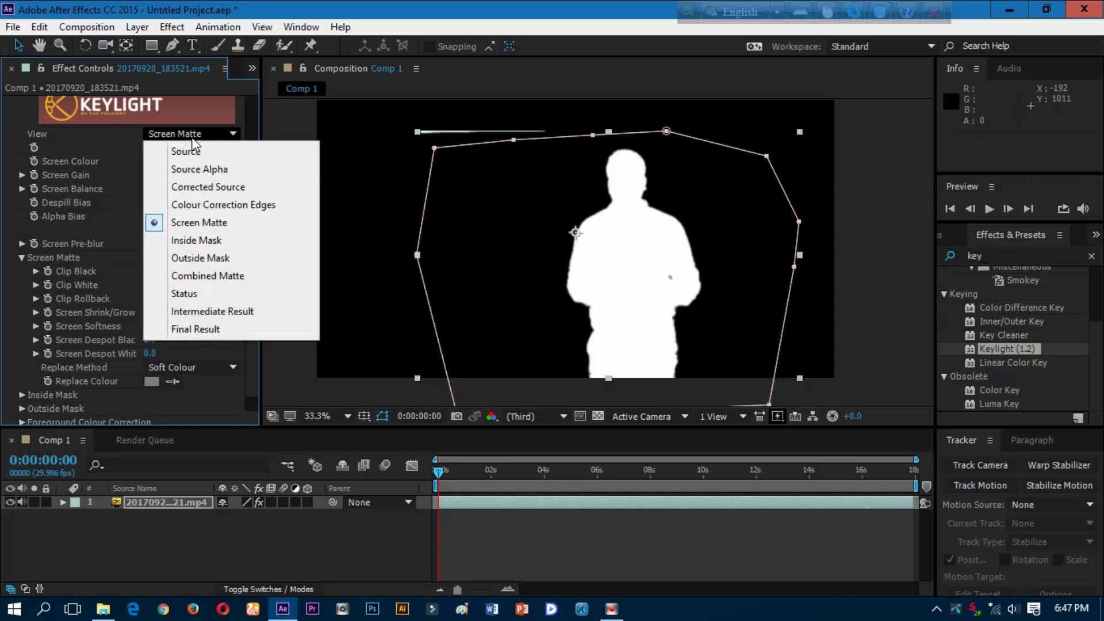
{"action": "left_click", "coordinate": [201, 332]}
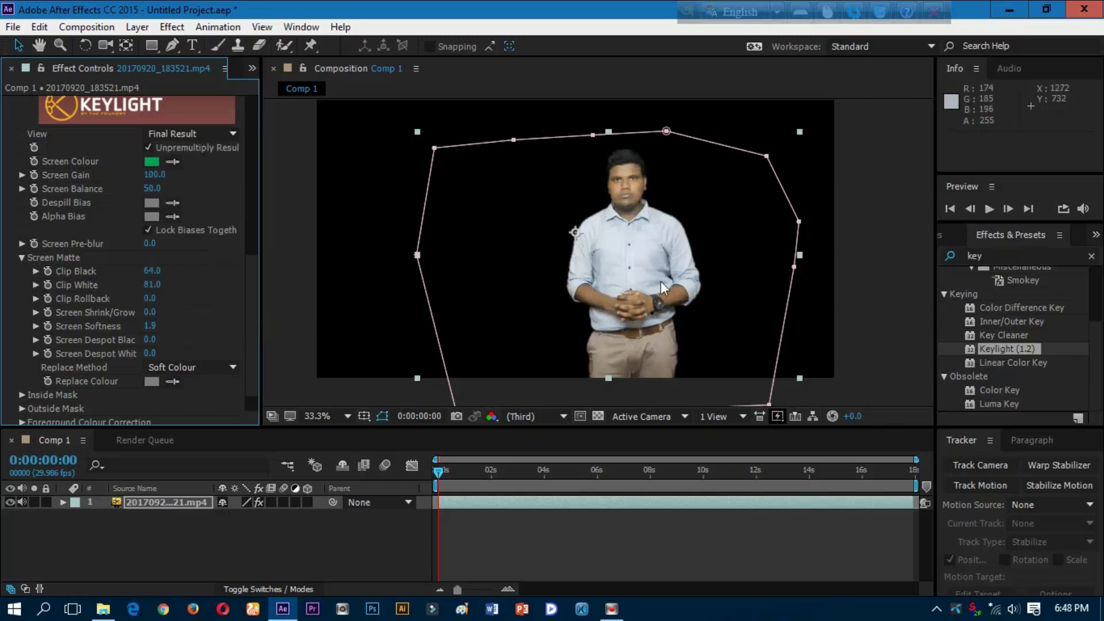
{"action": "left_click", "coordinate": [255, 67]}
Step: Add the news studio video below the presenter and scale it to about 184%×173%
{"action": "left_click", "coordinate": [281, 91]}
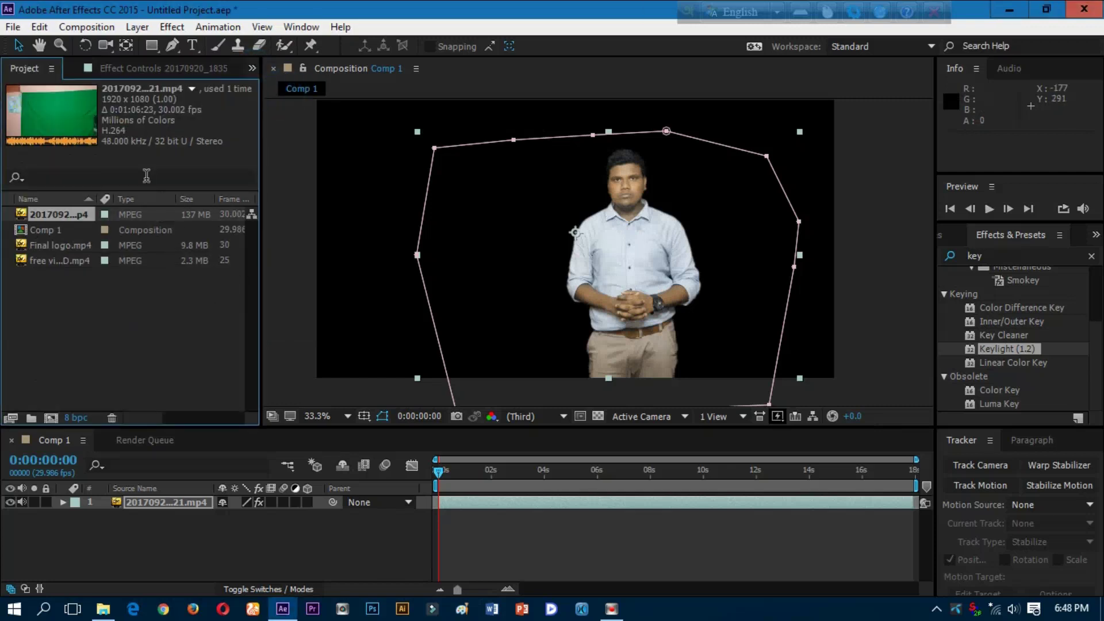
{"action": "left_click", "coordinate": [74, 261]}
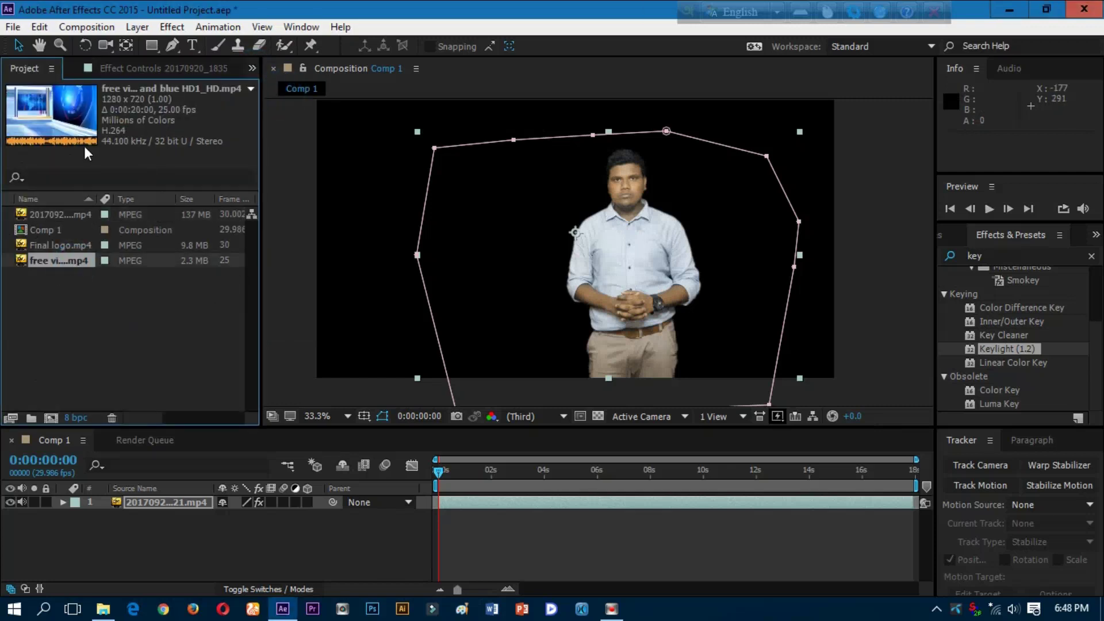
{"action": "left_click_drag", "start_coordinate": [71, 260], "coordinate": [173, 521]}
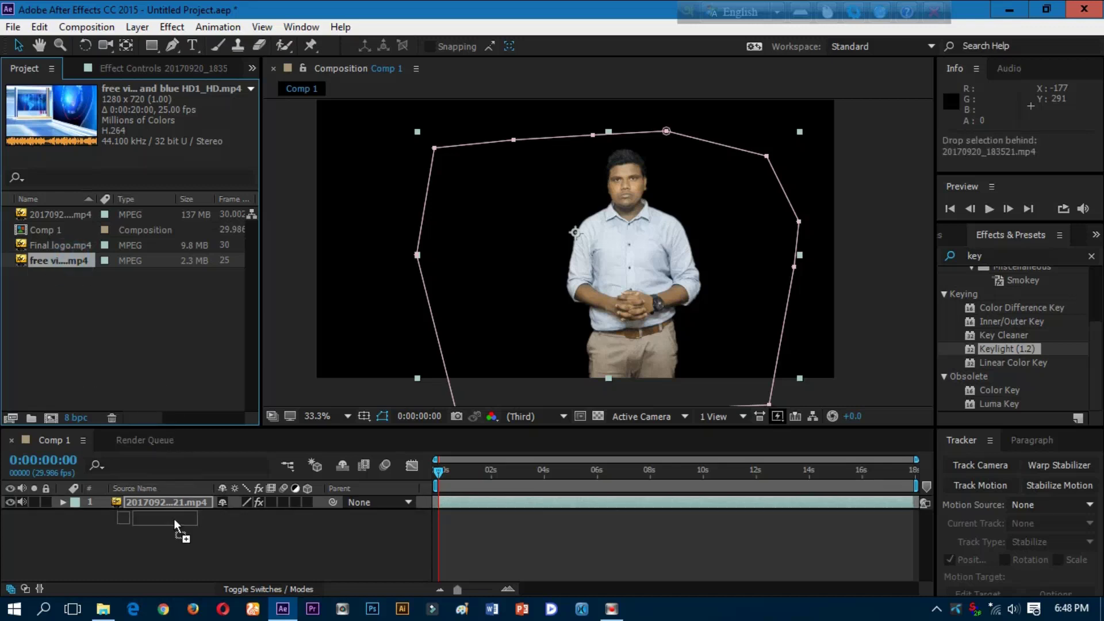
{"action": "left_click_drag", "start_coordinate": [750, 329], "coordinate": [838, 387]}
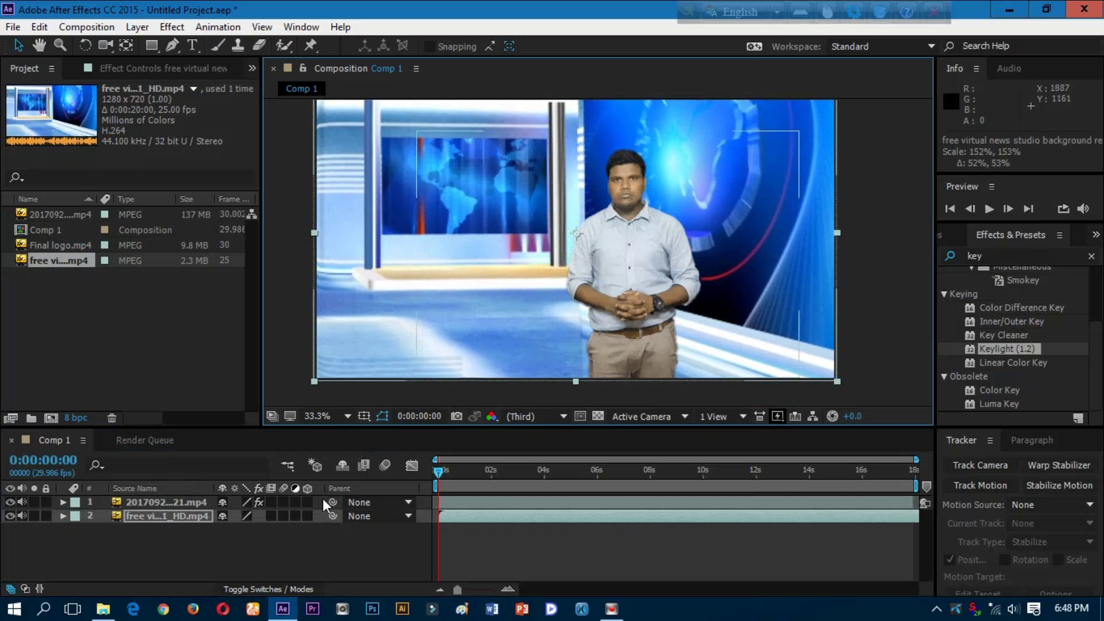
Step: Move the presenter layer to the left, then reselect the studio background layer
{"action": "left_click", "coordinate": [192, 502]}
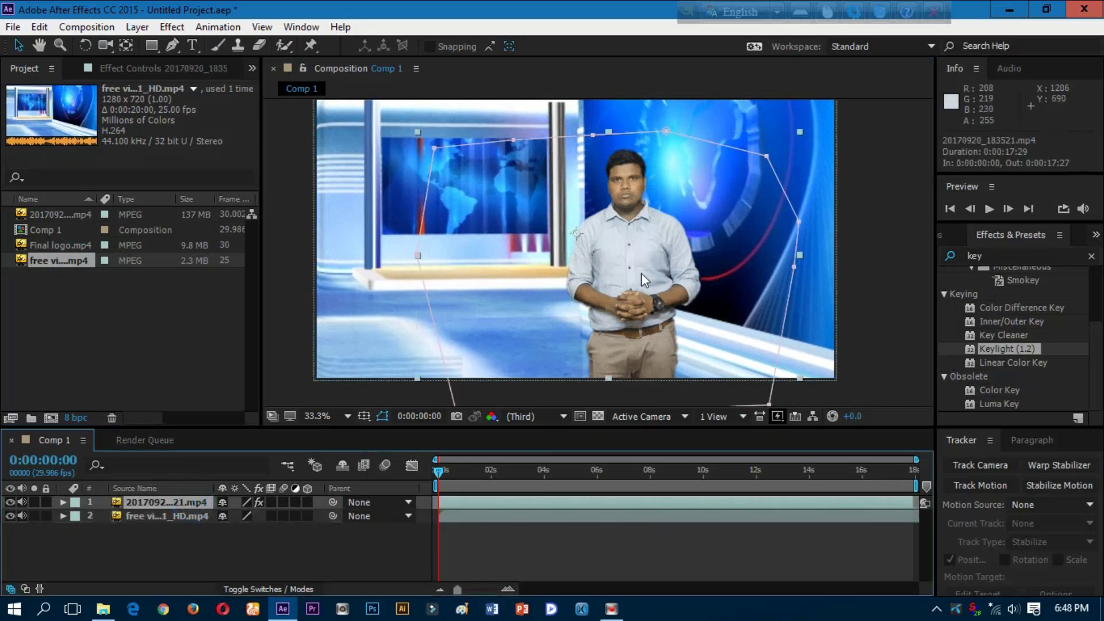
{"action": "left_click_drag", "start_coordinate": [636, 271], "coordinate": [462, 275]}
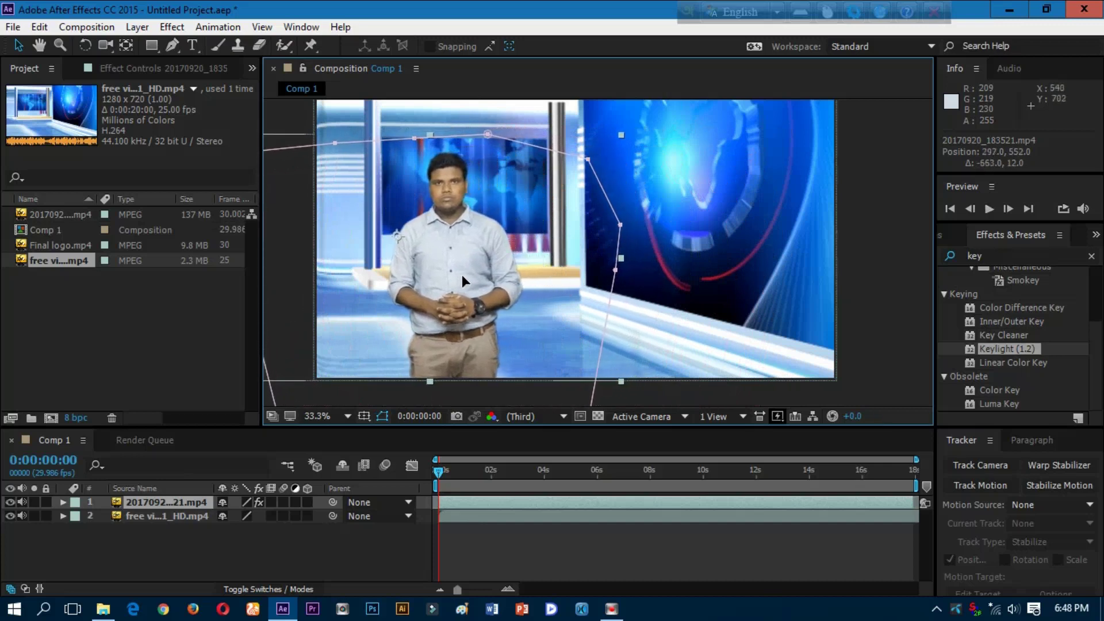
{"action": "key", "text": "Return"}
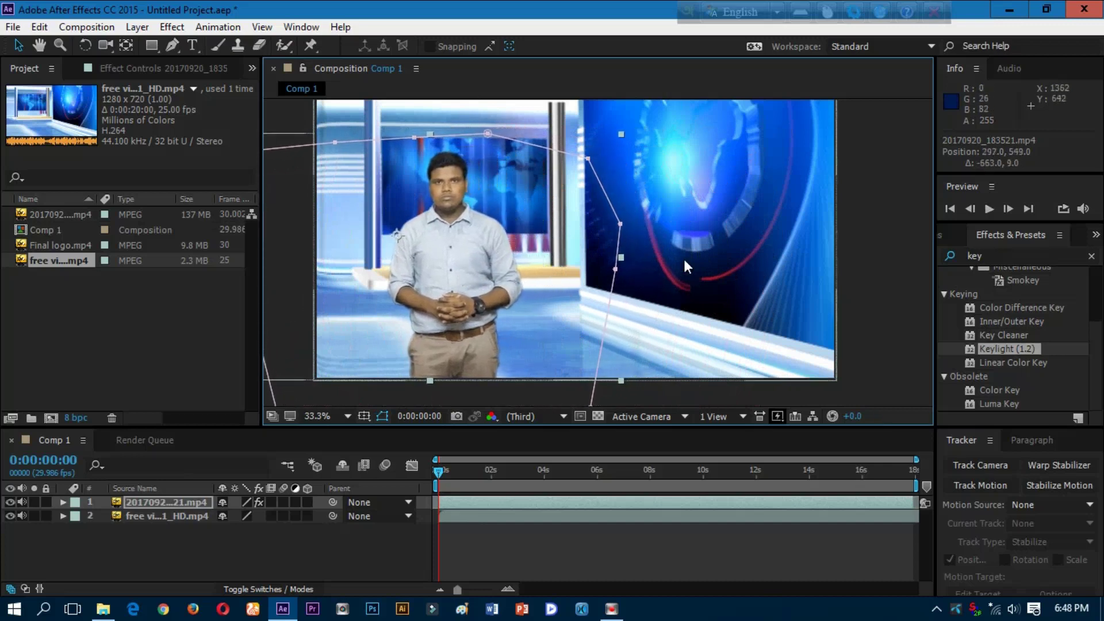
{"action": "left_click", "coordinate": [167, 516]}
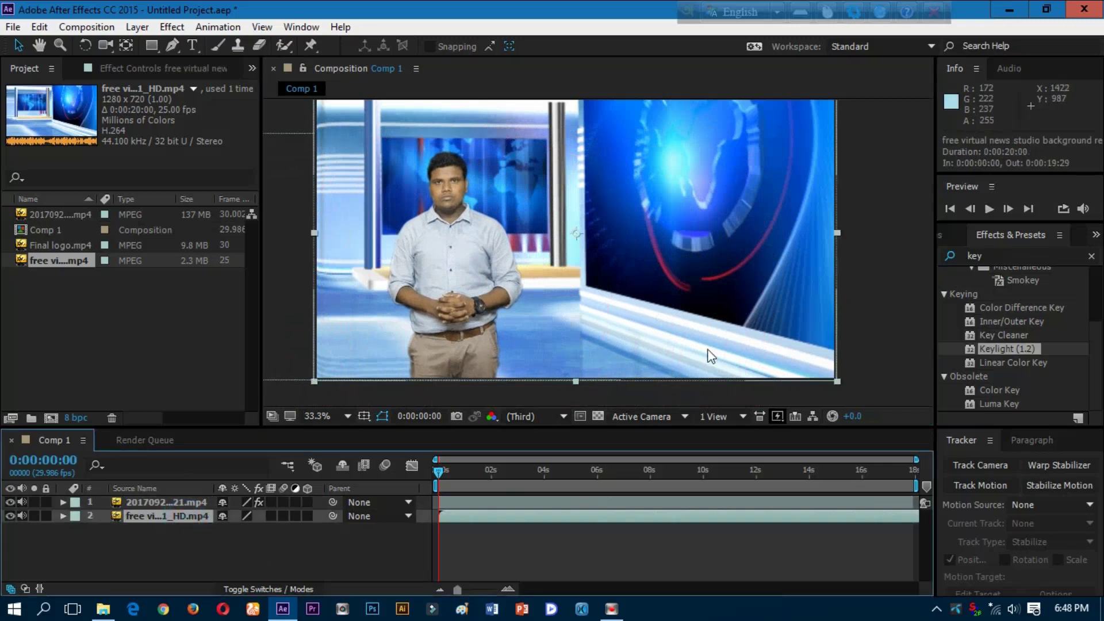
{"action": "scroll", "coordinate": [620, 288], "scroll_direction": "down", "scroll_amount": 2}
{"action": "key", "text": "space"}
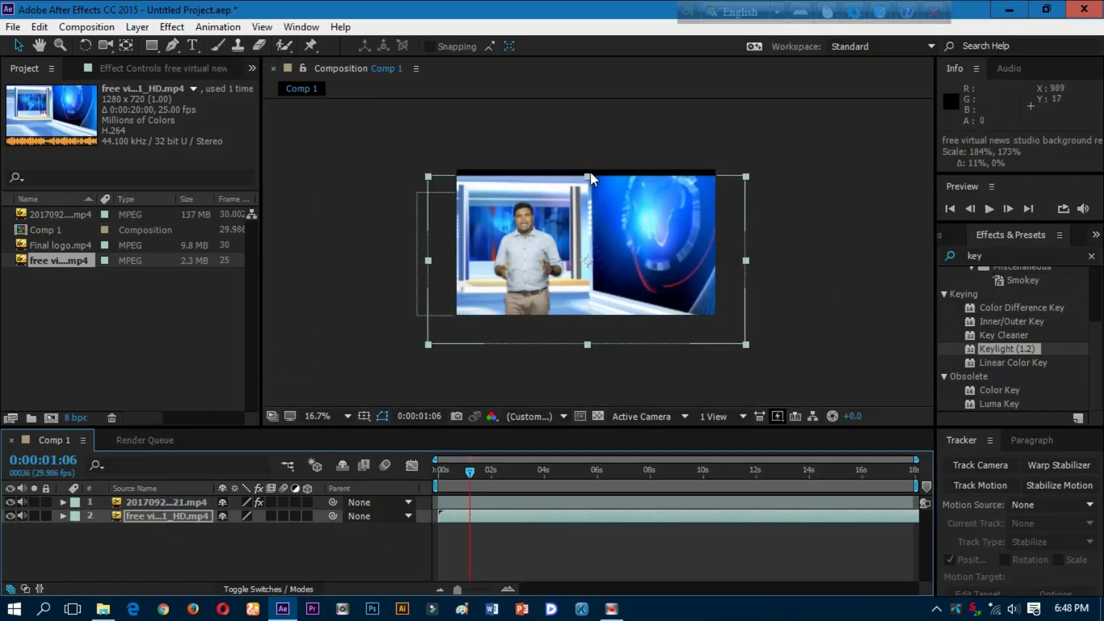
Step: Nudge the studio background up slightly and set the viewer magnification to 33.3%
{"action": "left_click_drag", "start_coordinate": [739, 331], "coordinate": [736, 317]}
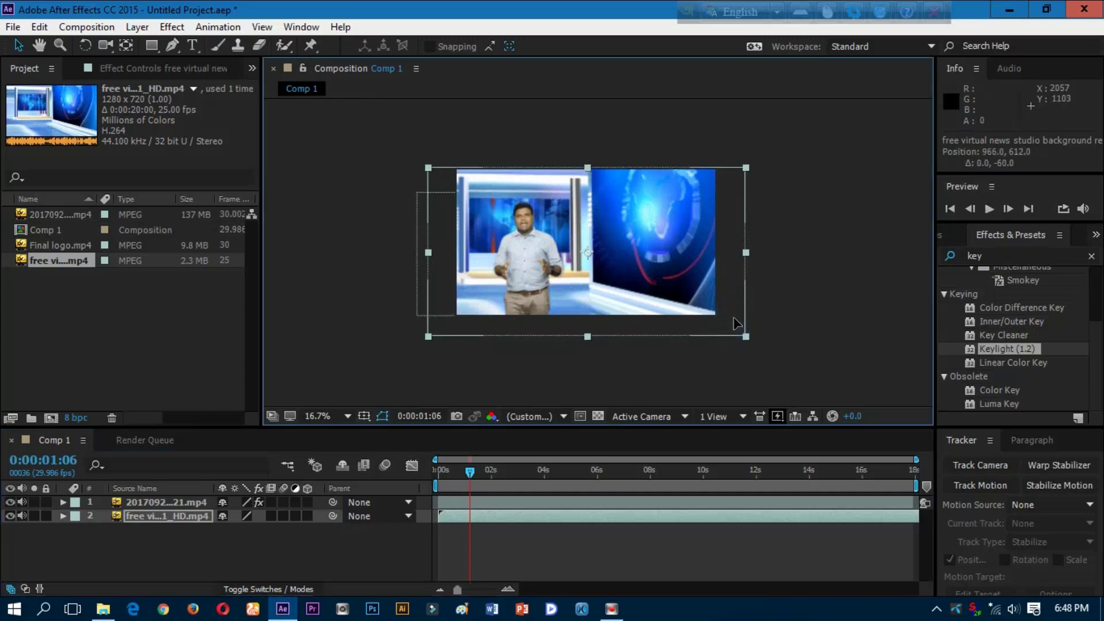
{"action": "key", "text": "period"}
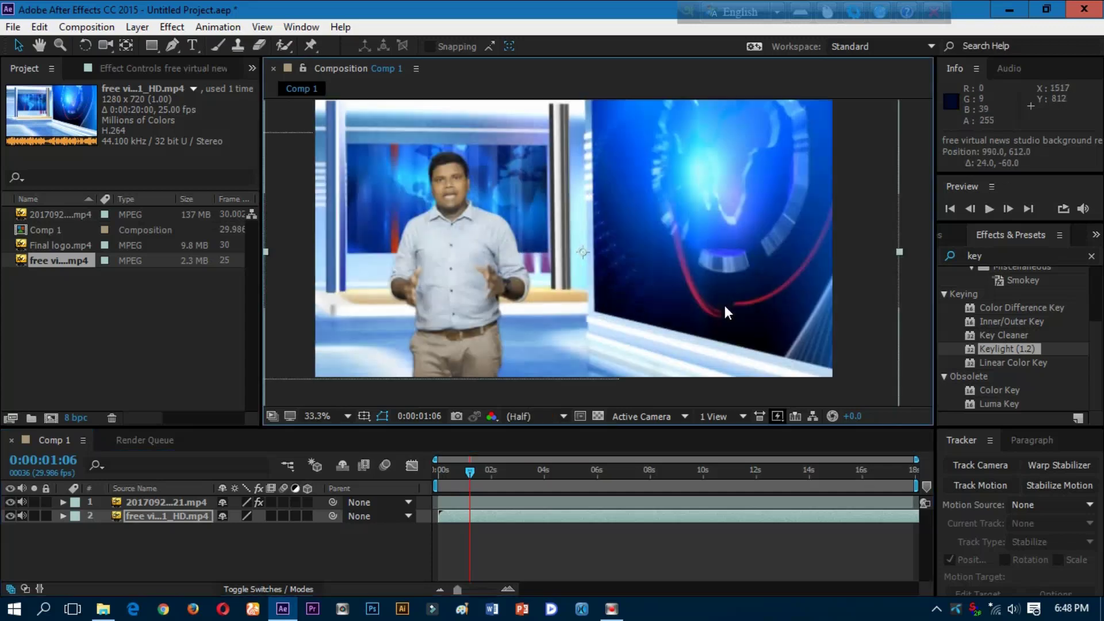
{"action": "key", "text": "comma"}
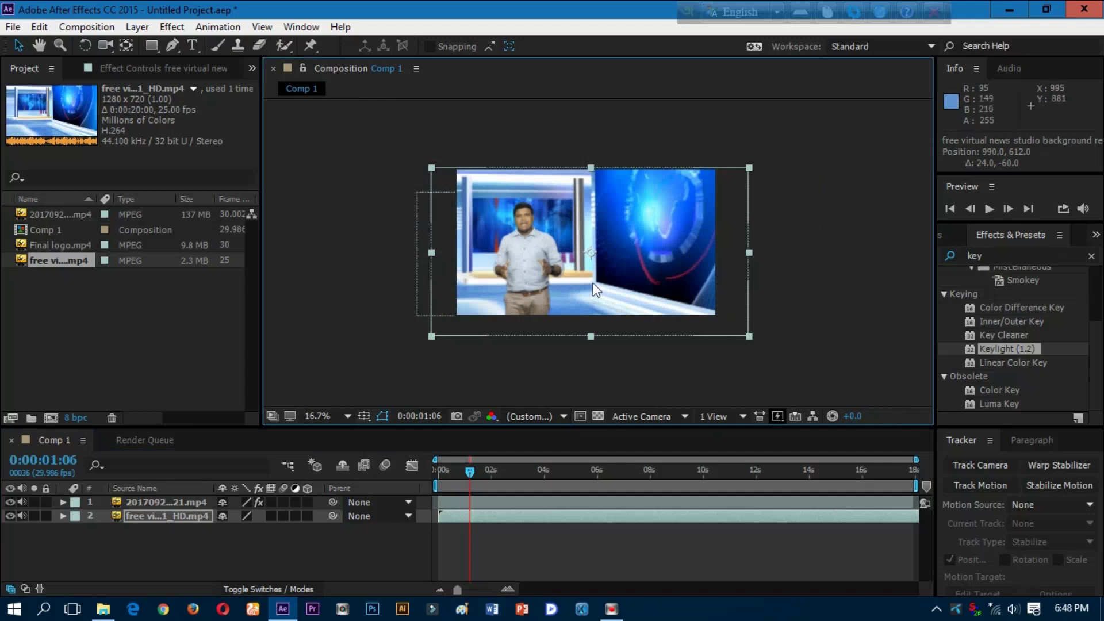
{"action": "left_click", "coordinate": [346, 417]}
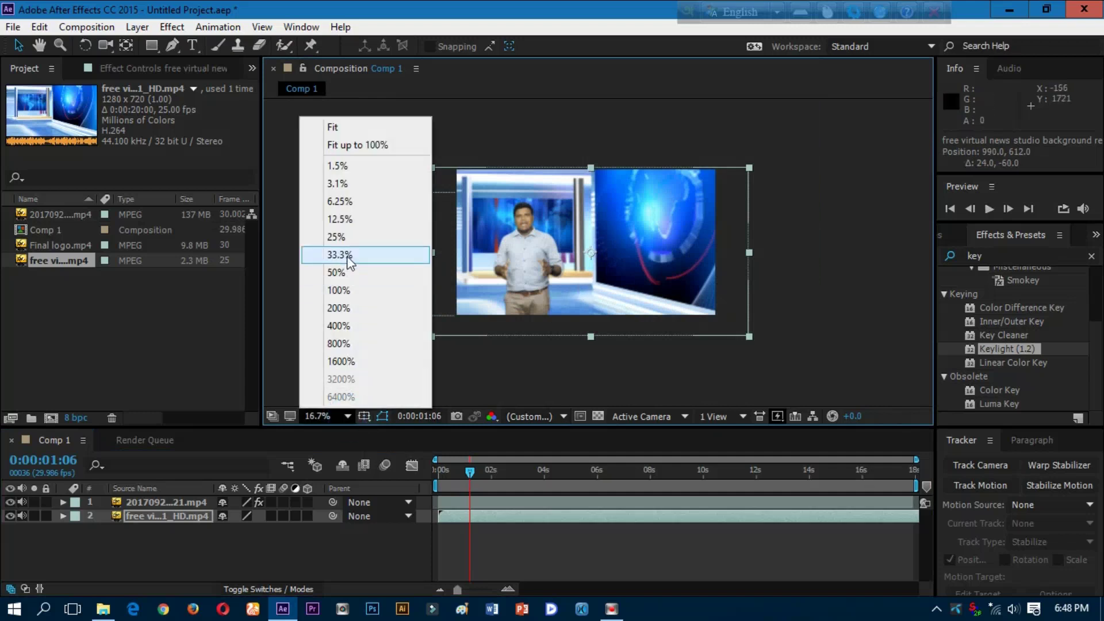
{"action": "left_click", "coordinate": [348, 253]}
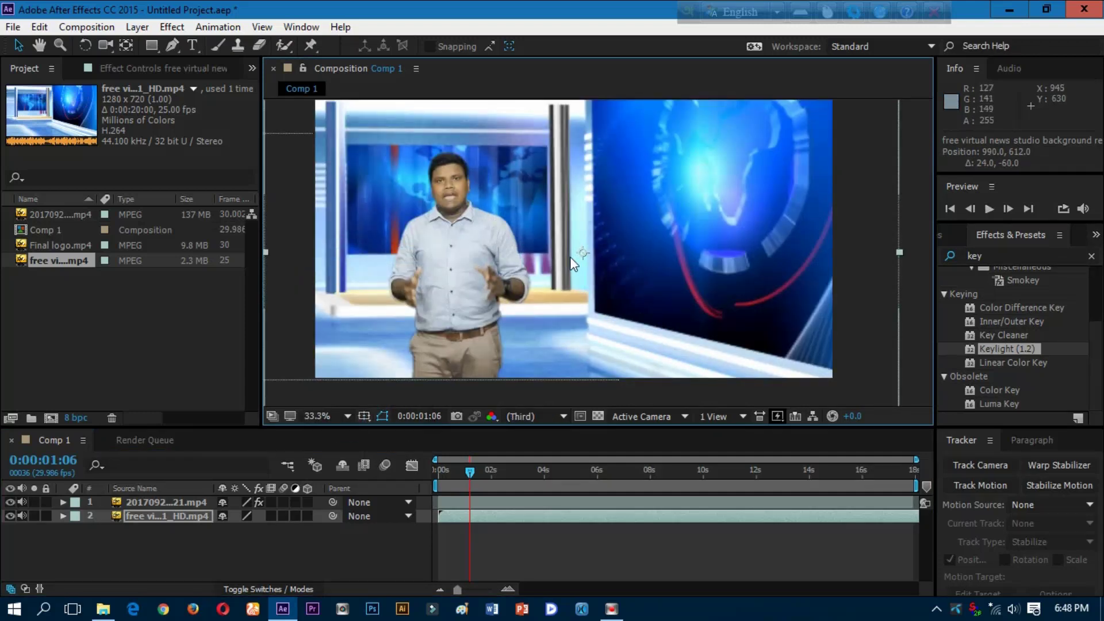
Step: Re-centre the view, scrub forward to preview the composite, and select the Final logo clip
{"action": "left_click_drag", "start_coordinate": [654, 232], "coordinate": [681, 249]}
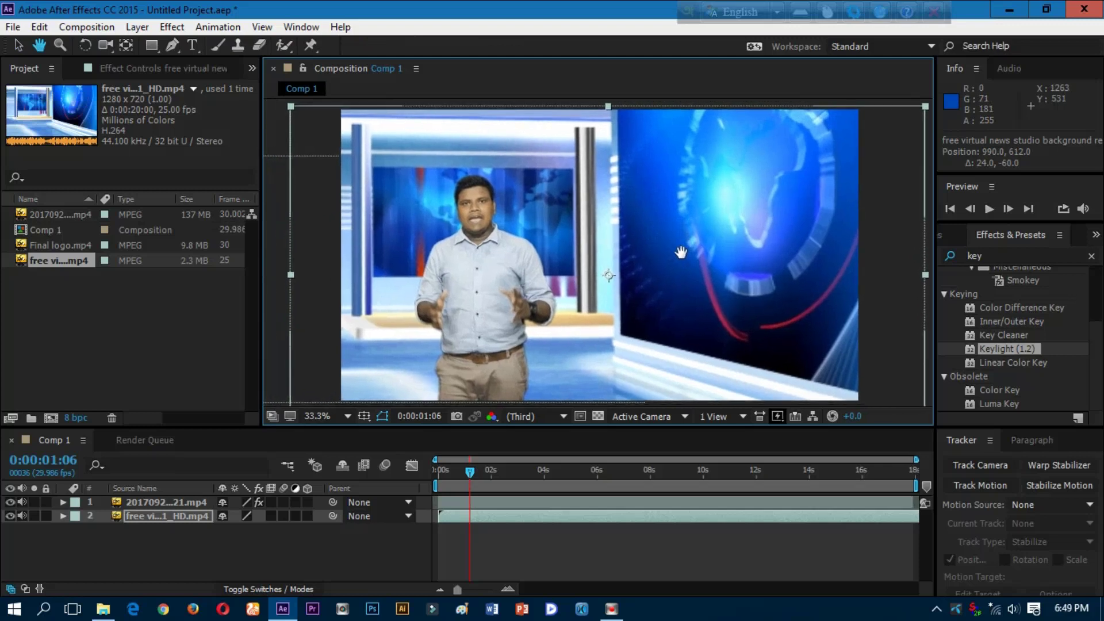
{"action": "key", "text": "v"}
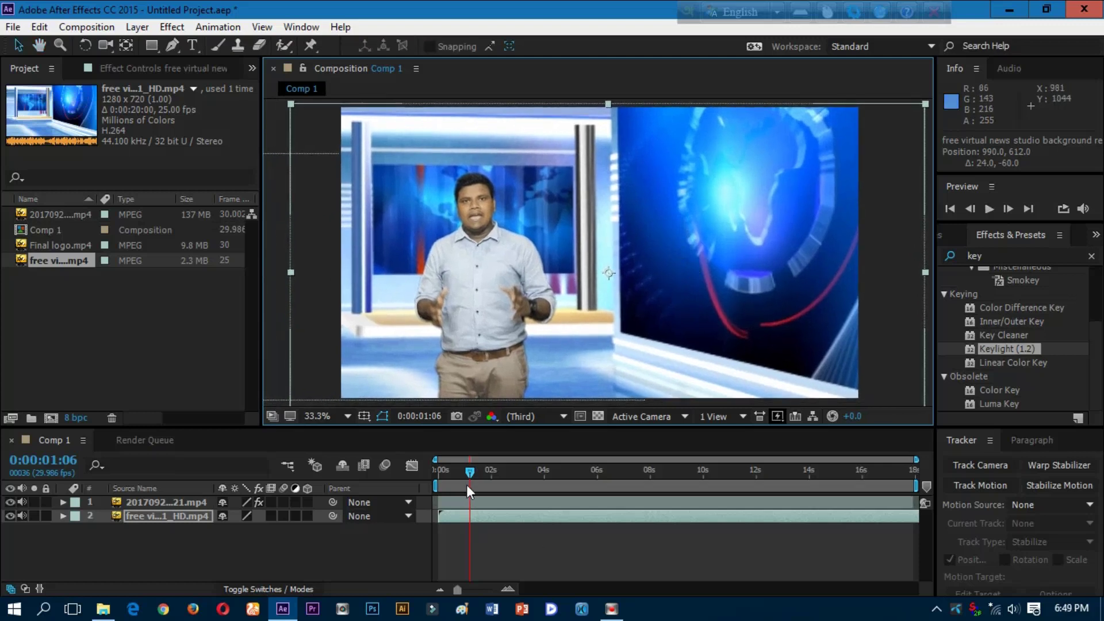
{"action": "left_click_drag", "start_coordinate": [475, 475], "coordinate": [482, 475]}
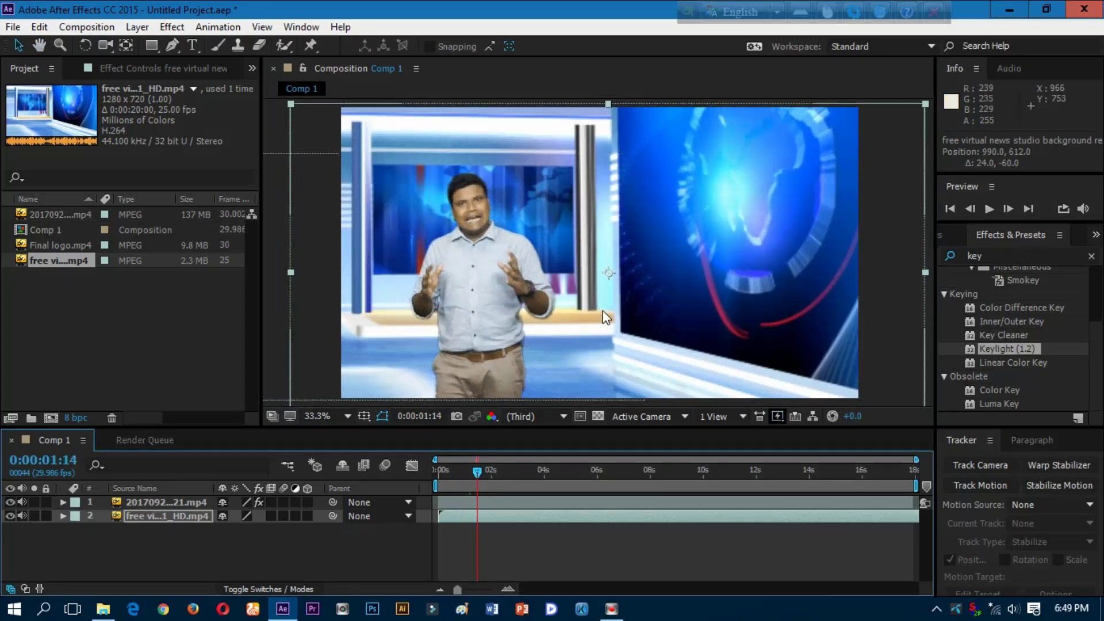
{"action": "key", "text": "comma"}
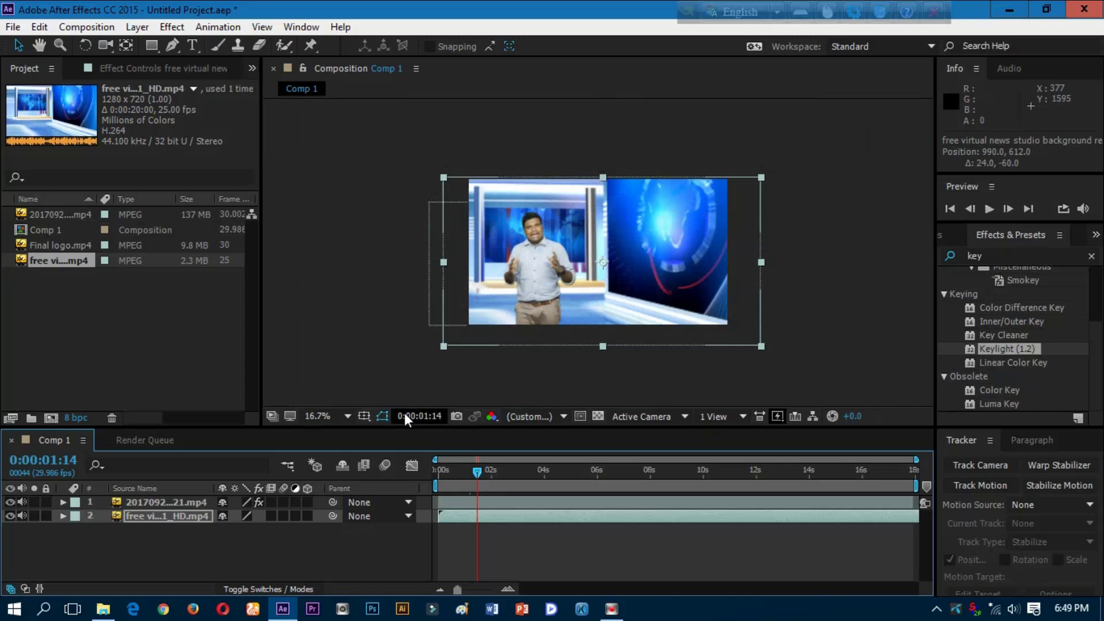
{"action": "left_click", "coordinate": [61, 246]}
Step: Add Final logo.mp4 to the composition as layer 2 and shrink it down
{"action": "mouse_move", "coordinate": [77, 243]}
{"action": "left_mouse_down"}
{"action": "mouse_move", "coordinate": [197, 526]}
{"action": "mouse_move", "coordinate": [198, 506]}
{"action": "left_mouse_up"}
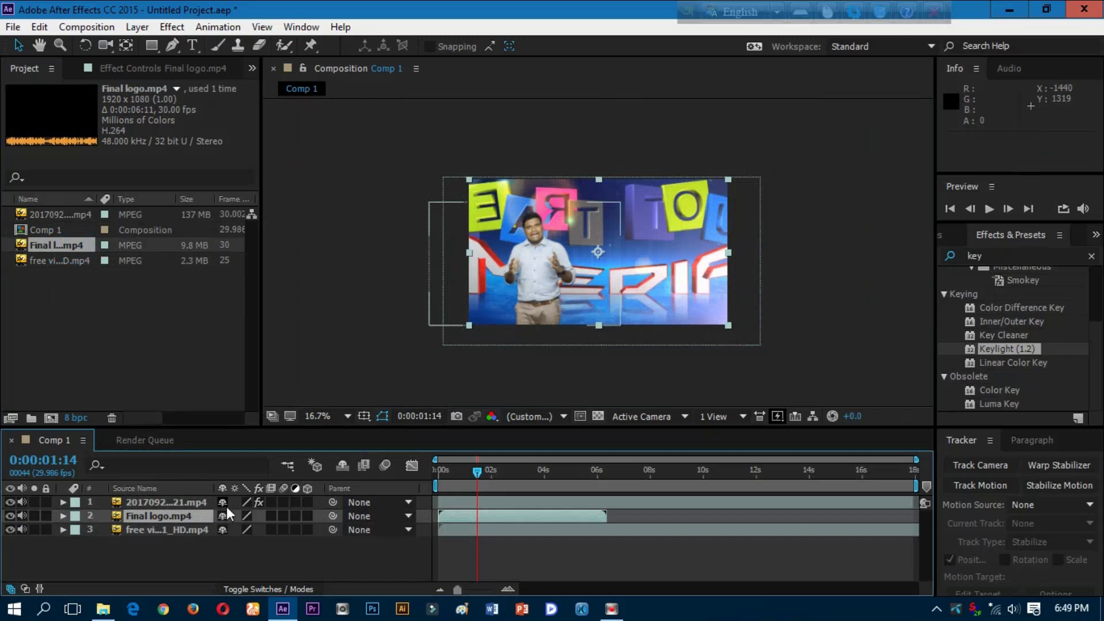
{"action": "left_click_drag", "start_coordinate": [471, 179], "coordinate": [545, 212]}
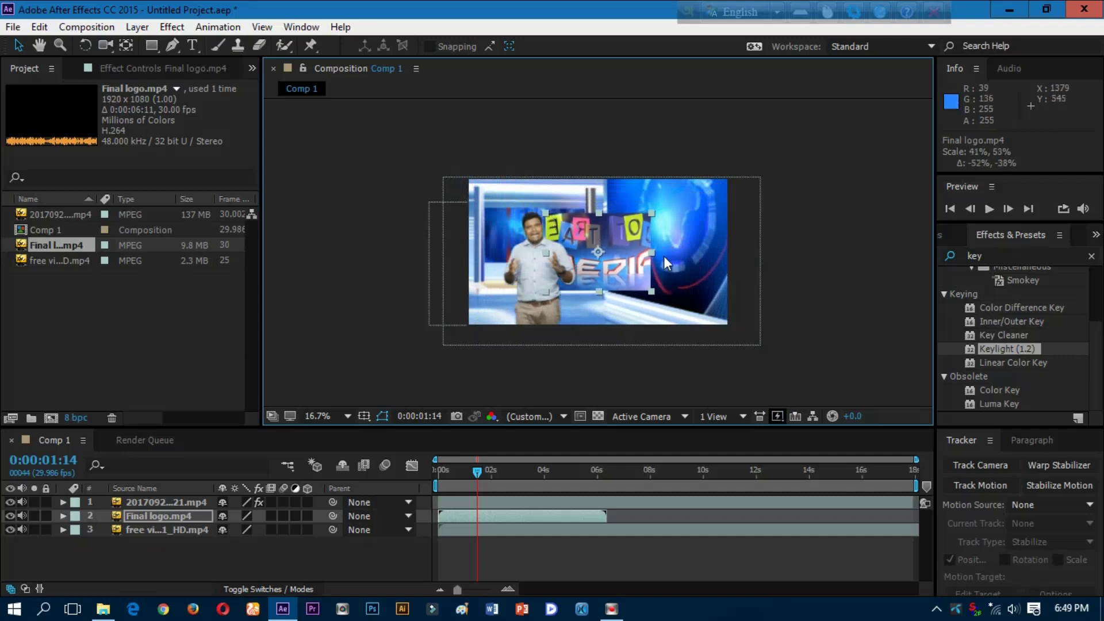
{"action": "left_click_drag", "start_coordinate": [625, 272], "coordinate": [690, 274]}
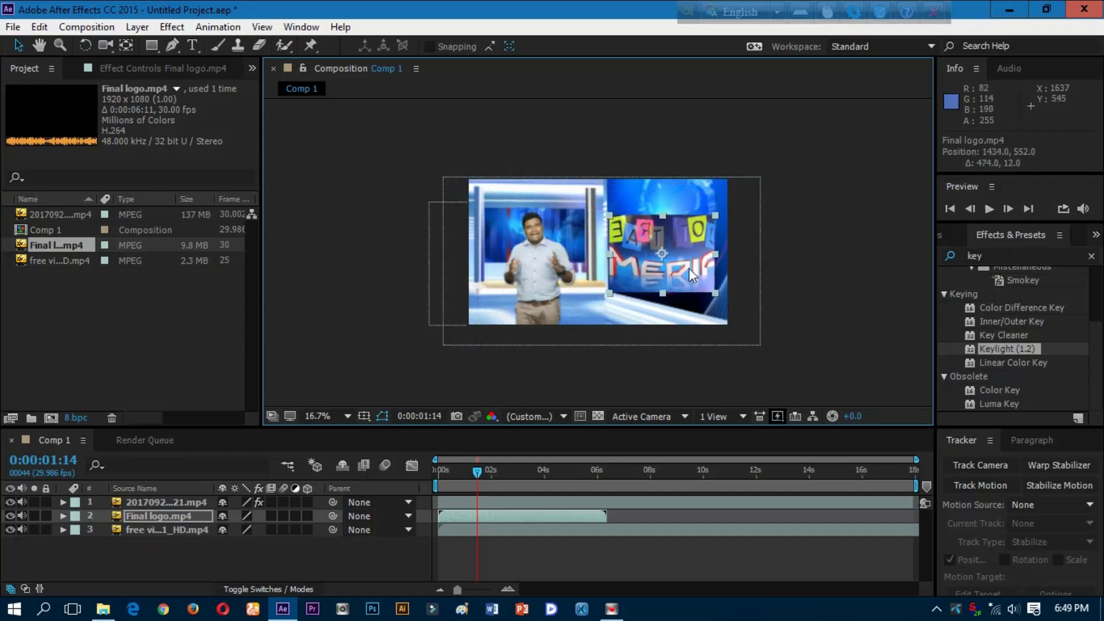
Step: Widen the logo horizontally and move it over the studio's left screen
{"action": "scroll", "coordinate": [741, 278], "scroll_direction": "up", "scroll_amount": 2}
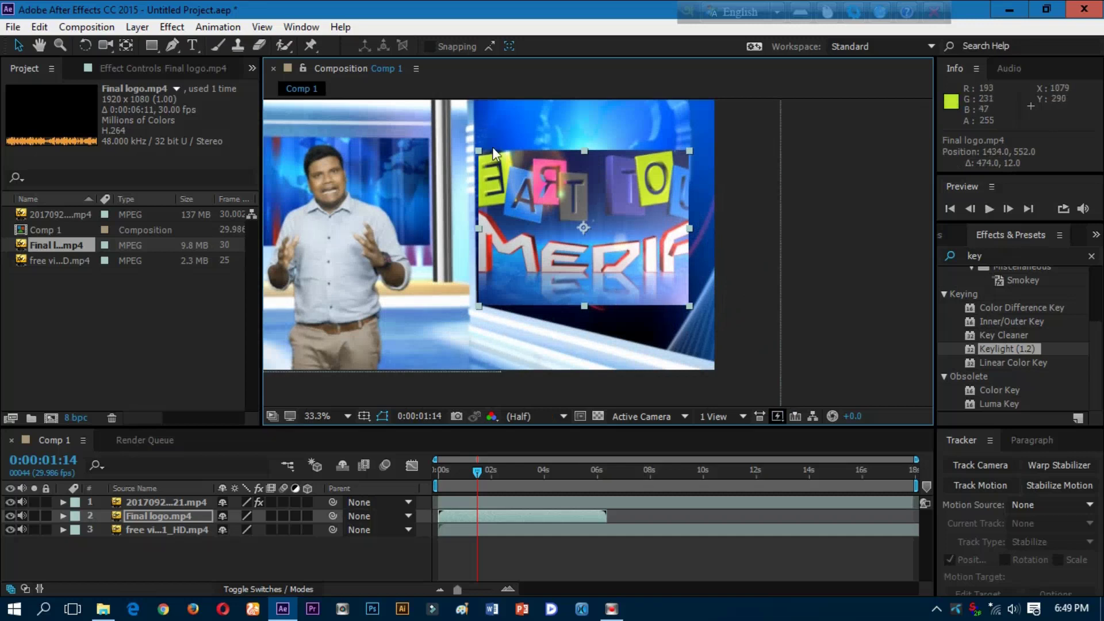
{"action": "left_click_drag", "start_coordinate": [691, 226], "coordinate": [710, 226]}
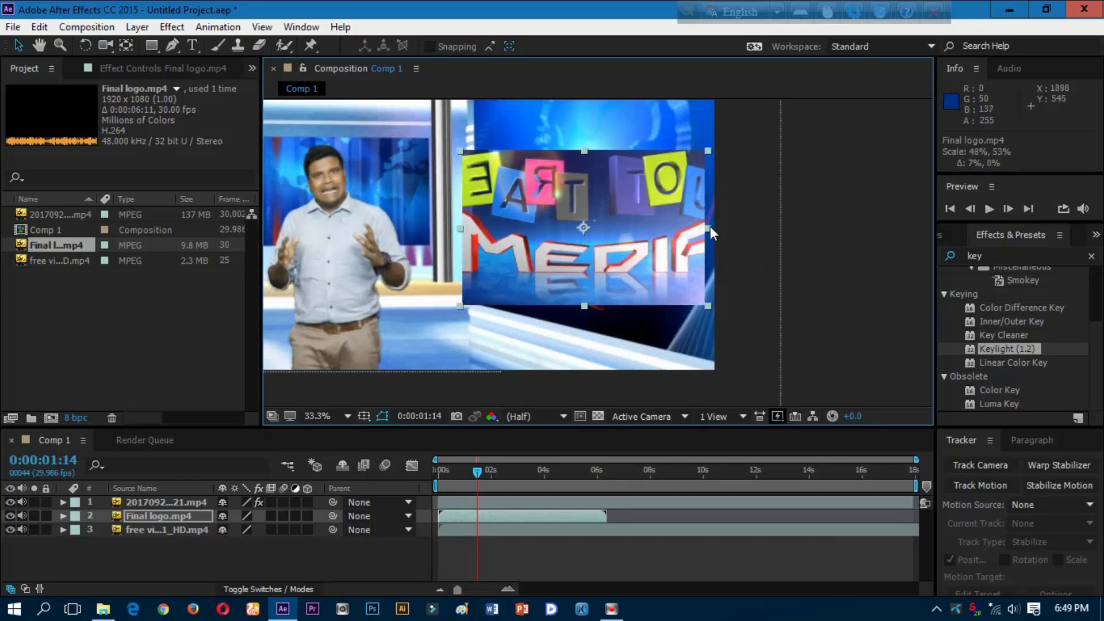
{"action": "left_click_drag", "start_coordinate": [577, 231], "coordinate": [423, 228]}
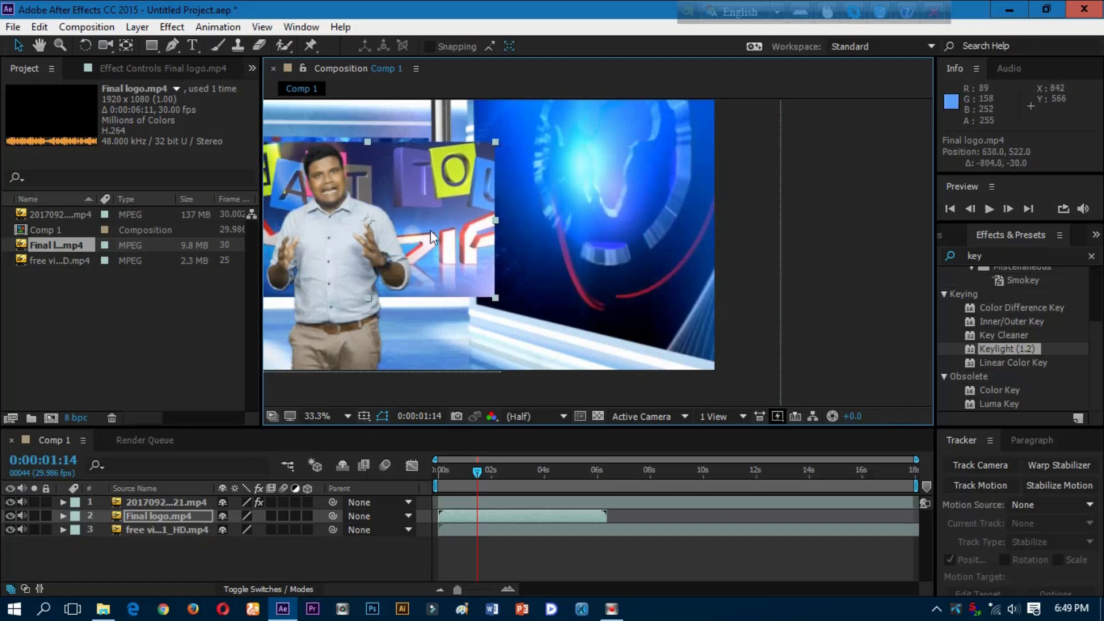
{"action": "scroll", "coordinate": [588, 250], "scroll_direction": "down", "scroll_amount": 1}
{"action": "scroll", "coordinate": [308, 170], "scroll_direction": "up", "scroll_amount": 1}
{"action": "scroll", "coordinate": [411, 188], "scroll_direction": "up", "scroll_amount": 1}
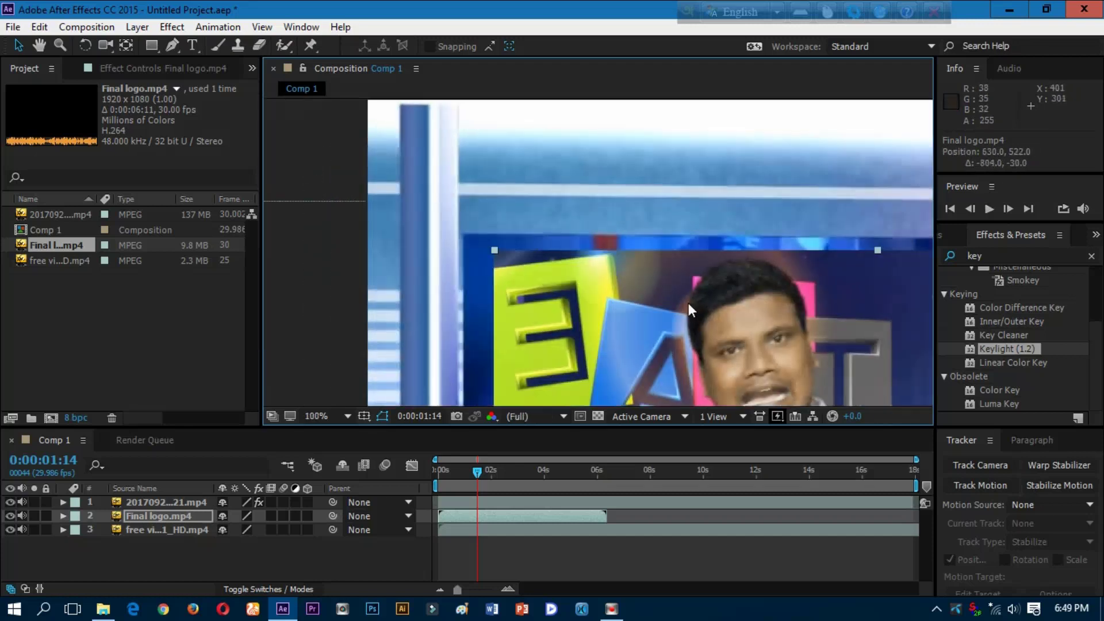
{"action": "scroll", "coordinate": [727, 302], "scroll_direction": "down", "scroll_amount": 2}
{"action": "scroll", "coordinate": [794, 328], "scroll_direction": "down", "scroll_amount": 2}
{"action": "left_click_drag", "start_coordinate": [800, 332], "coordinate": [790, 323]}
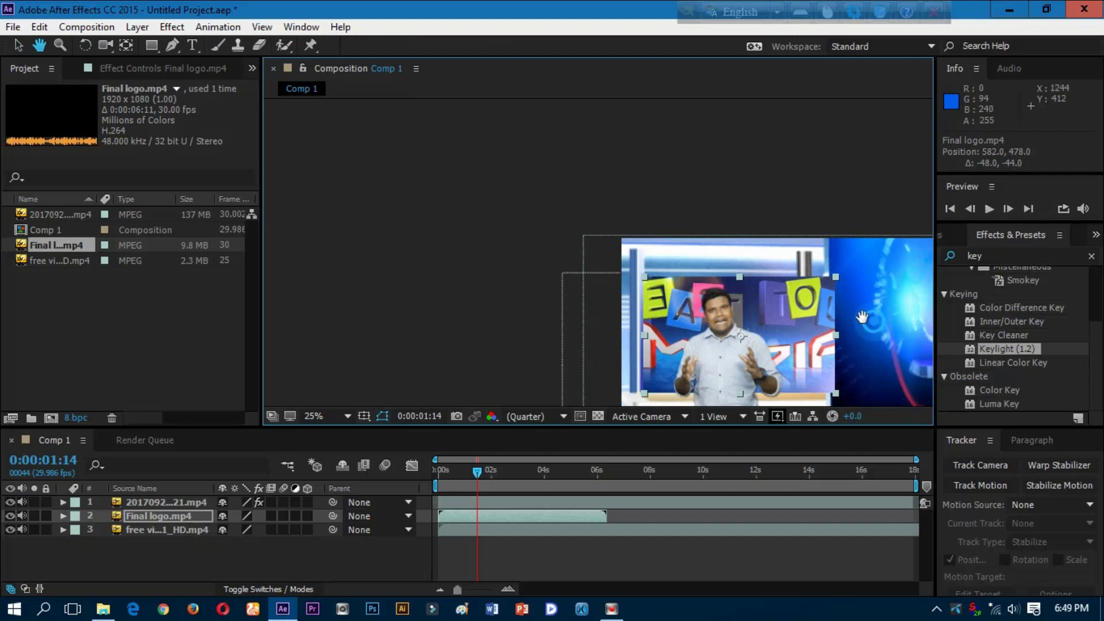
Step: At 0:00:02:07, fit the logo to the screen at position 530, 498, then hide it
{"action": "left_click_drag", "start_coordinate": [789, 320], "coordinate": [605, 206]}
{"action": "scroll", "coordinate": [605, 205], "scroll_direction": "up", "scroll_amount": 2}
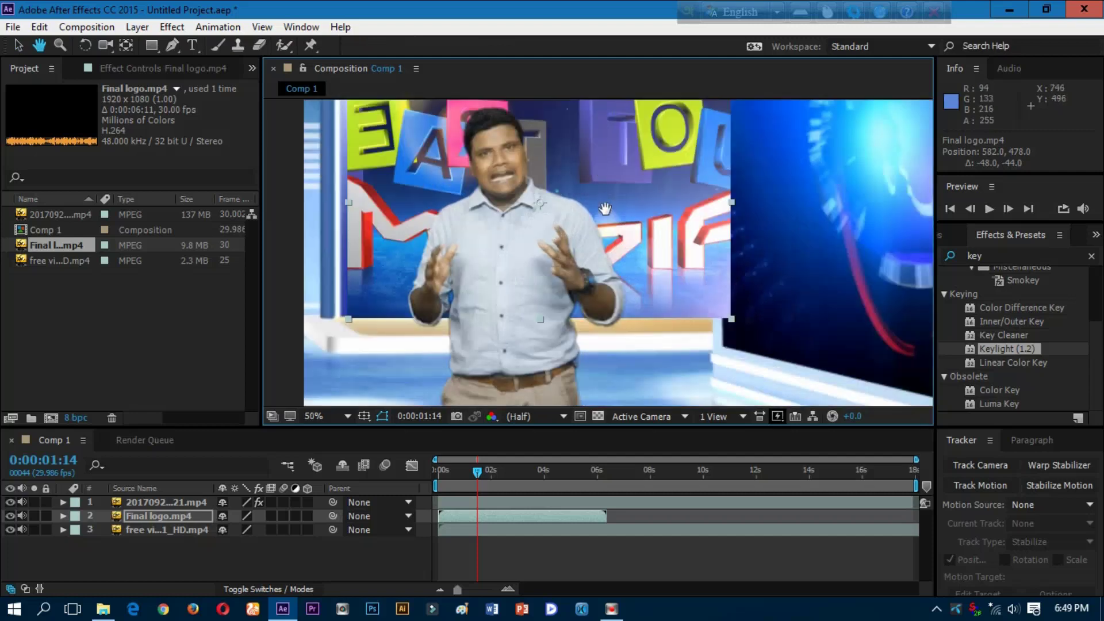
{"action": "left_click_drag", "start_coordinate": [608, 256], "coordinate": [729, 270]}
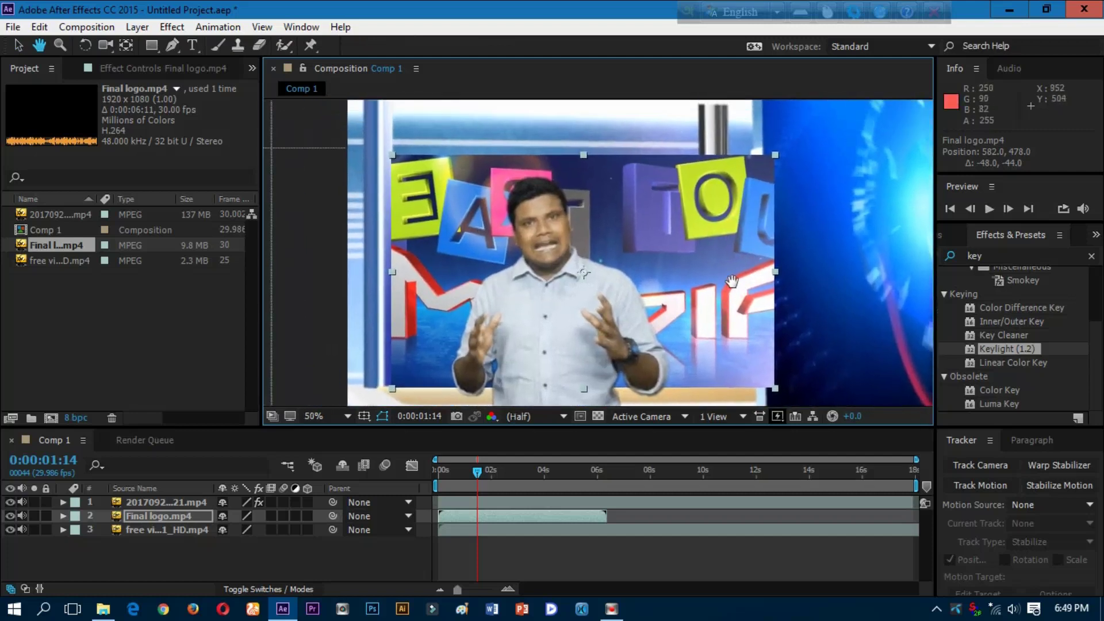
{"action": "scroll", "coordinate": [604, 263], "scroll_direction": "down", "scroll_amount": 1}
{"action": "key", "text": "v"}
{"action": "left_click_drag", "start_coordinate": [485, 478], "coordinate": [509, 469]}
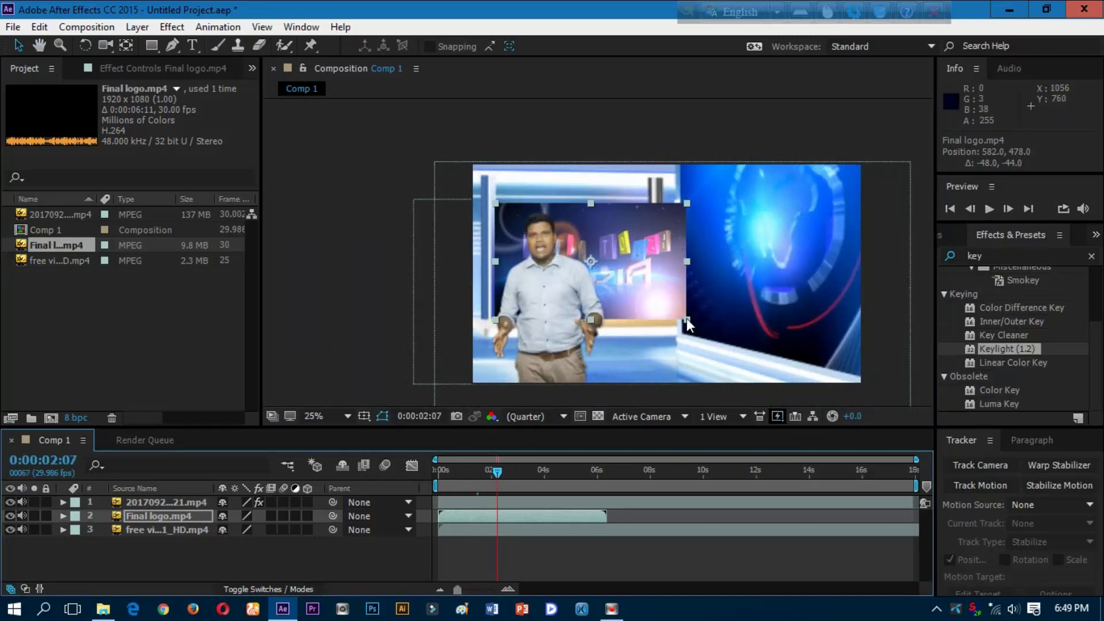
{"action": "left_click_drag", "start_coordinate": [686, 319], "coordinate": [652, 320]}
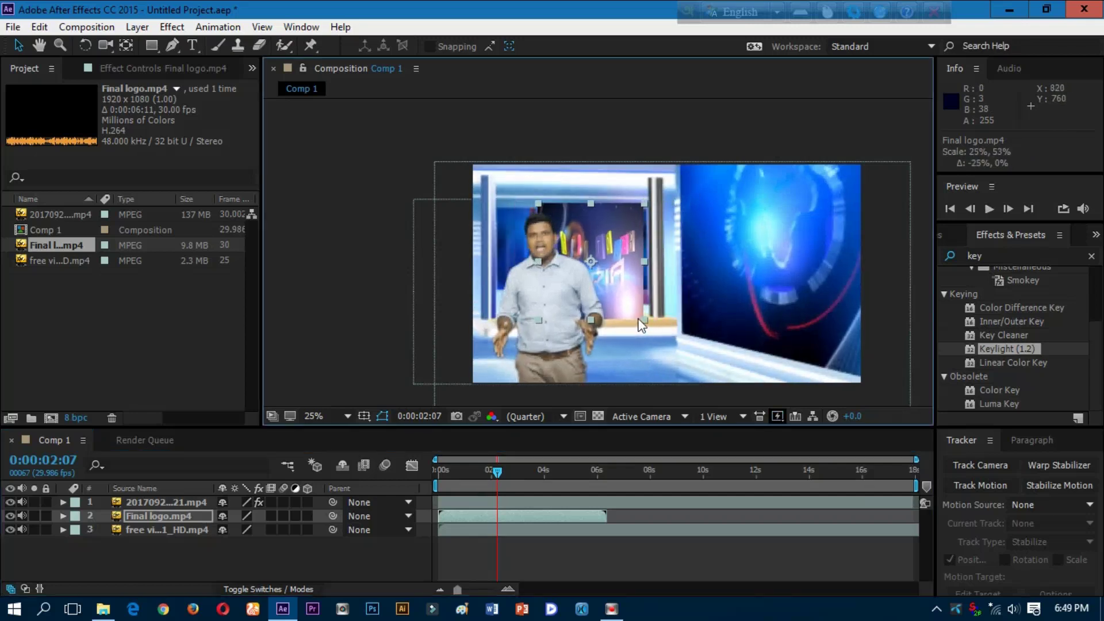
{"action": "left_click_drag", "start_coordinate": [530, 262], "coordinate": [498, 262]}
{"action": "left_click_drag", "start_coordinate": [622, 265], "coordinate": [612, 269]}
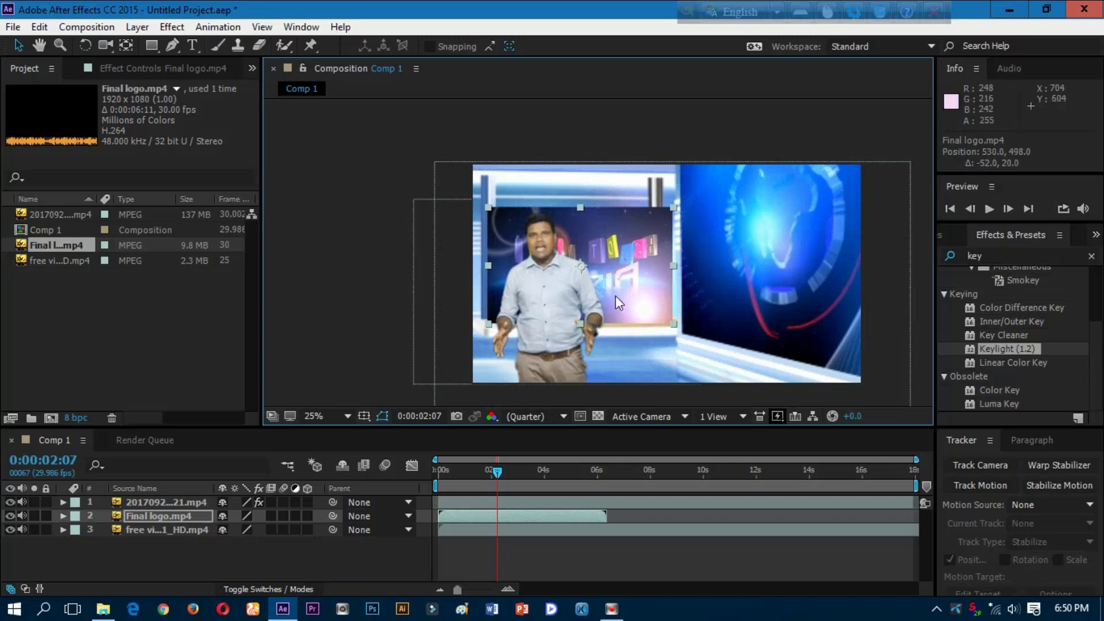
{"action": "left_click", "coordinate": [10, 516]}
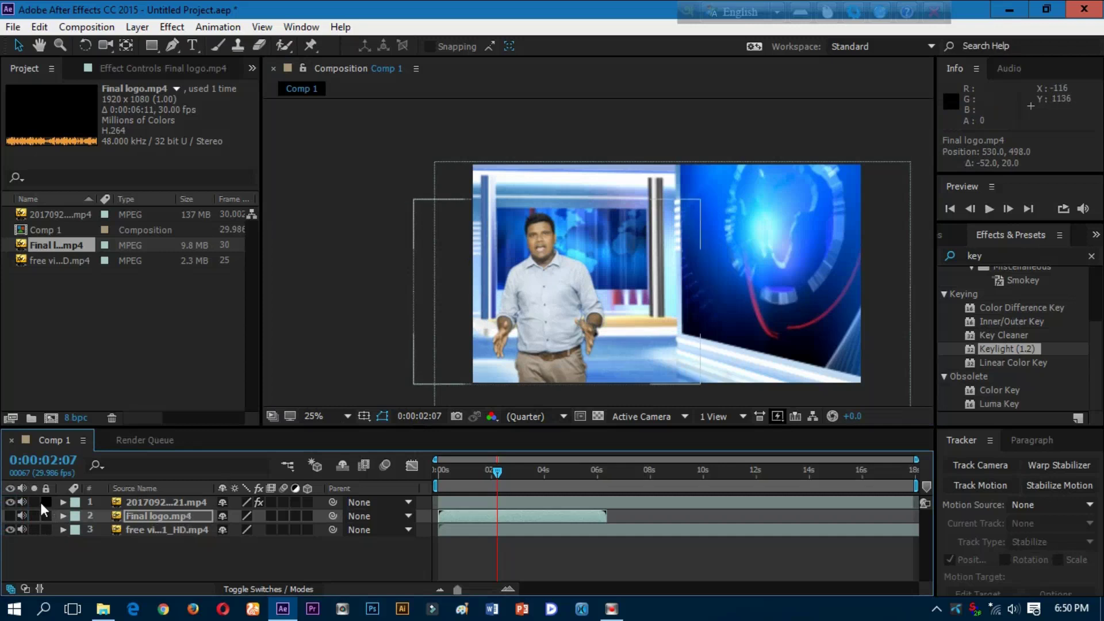
Step: Hide the presenter and draw a closed four-point Pen mask around the studio screen
{"action": "left_click", "coordinate": [10, 502]}
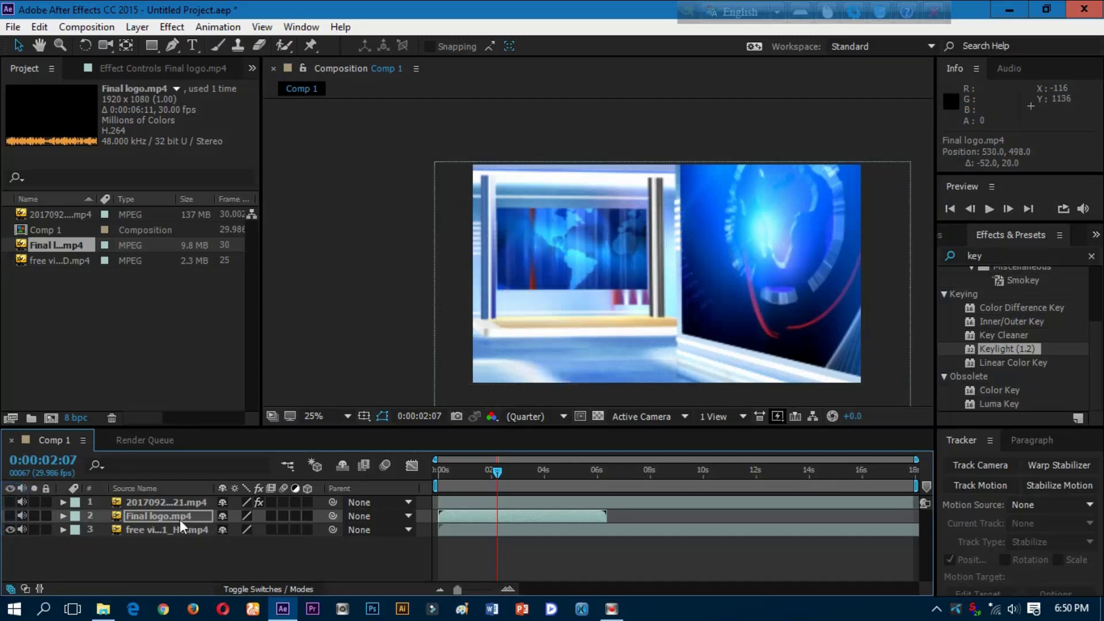
{"action": "left_click", "coordinate": [173, 47]}
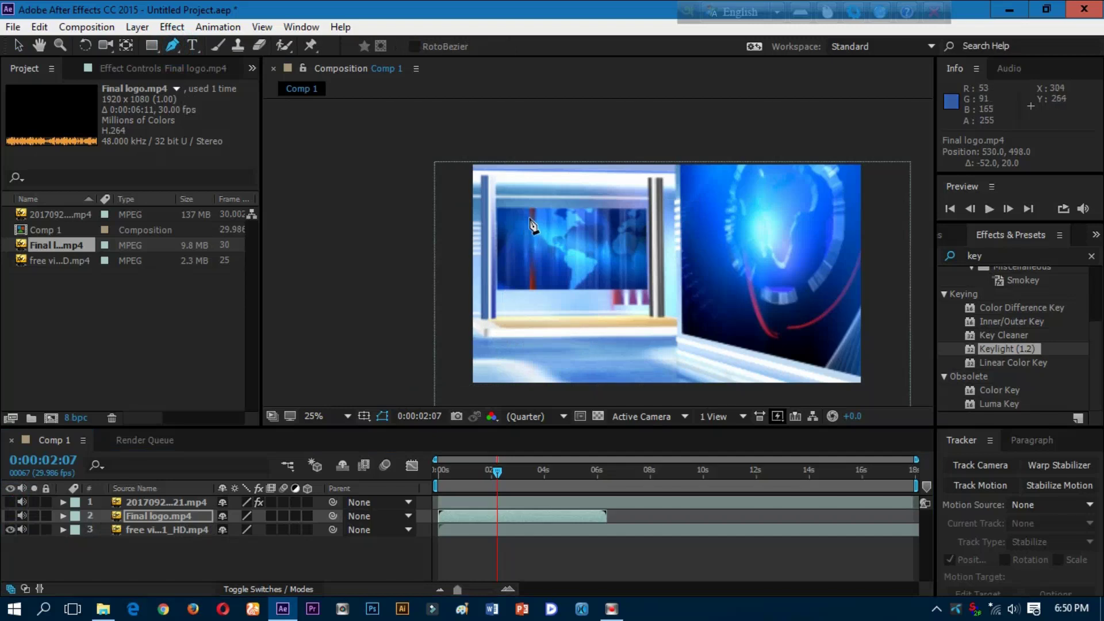
{"action": "left_click", "coordinate": [496, 207]}
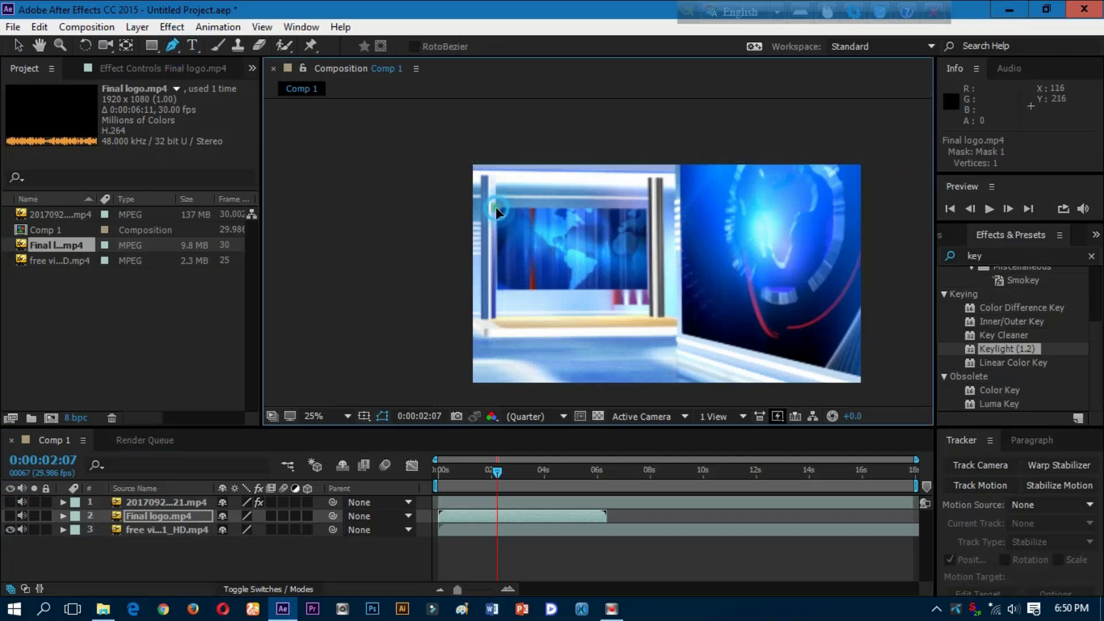
{"action": "left_click", "coordinate": [647, 210]}
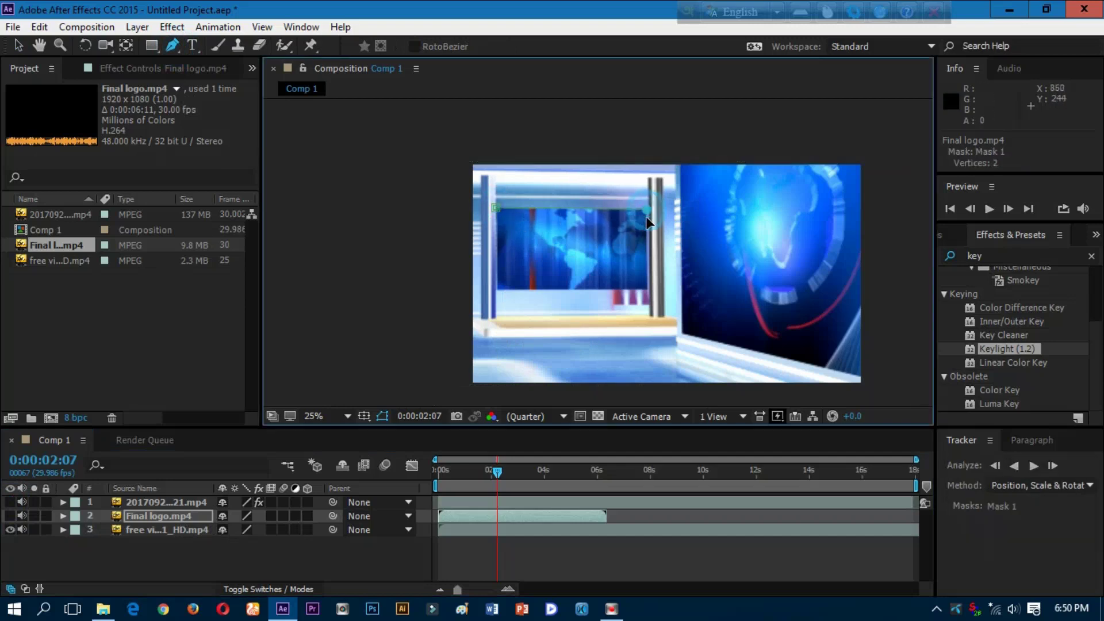
{"action": "left_click", "coordinate": [647, 290]}
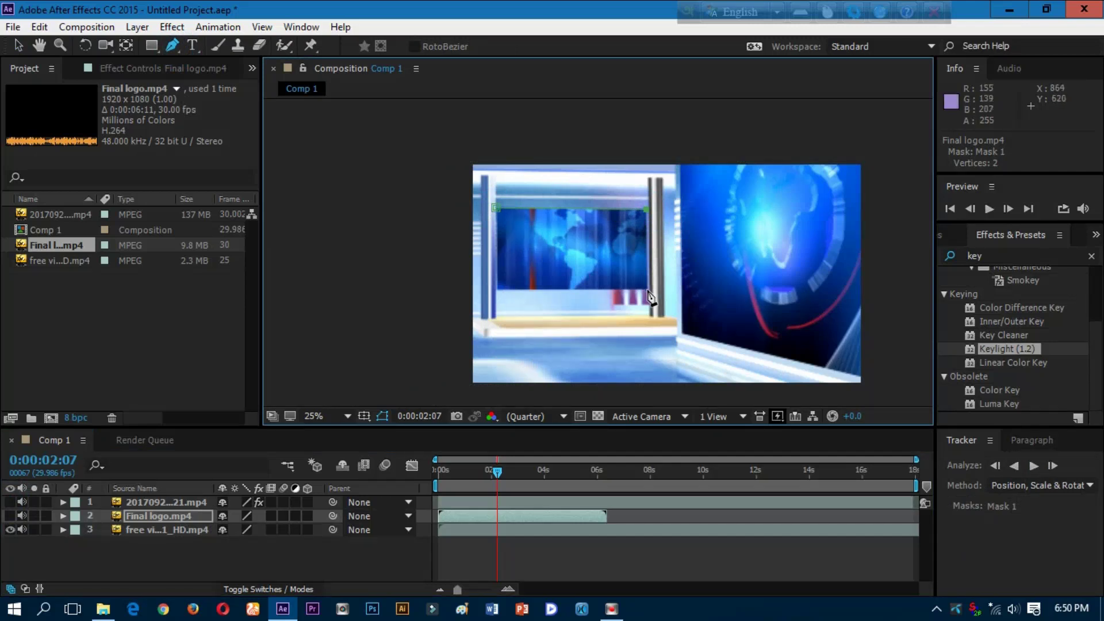
{"action": "left_click", "coordinate": [497, 289]}
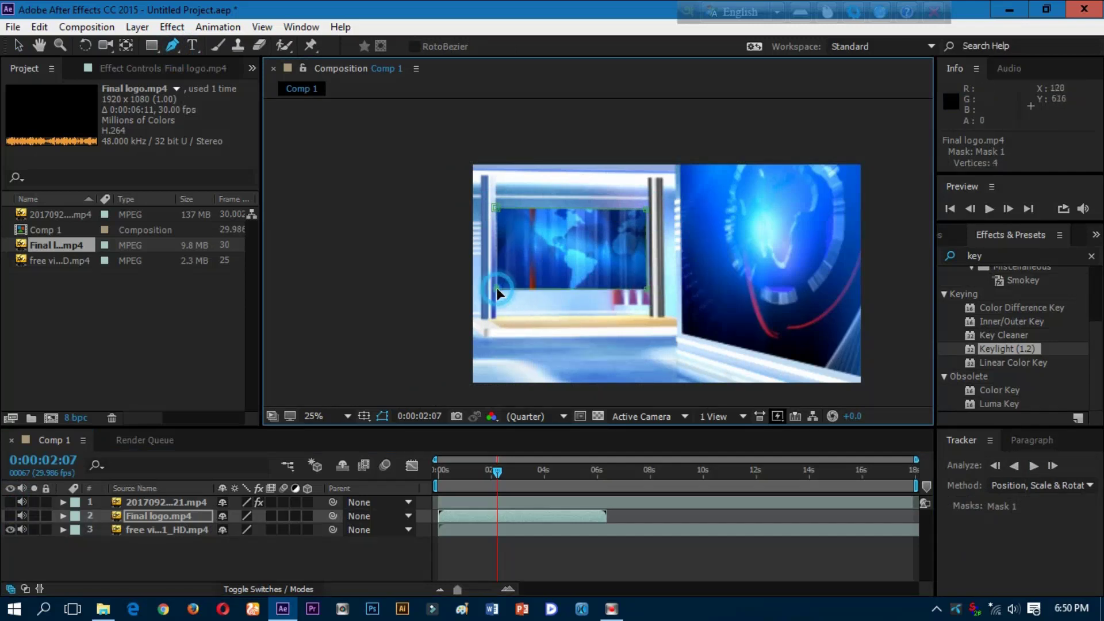
{"action": "left_click", "coordinate": [497, 210]}
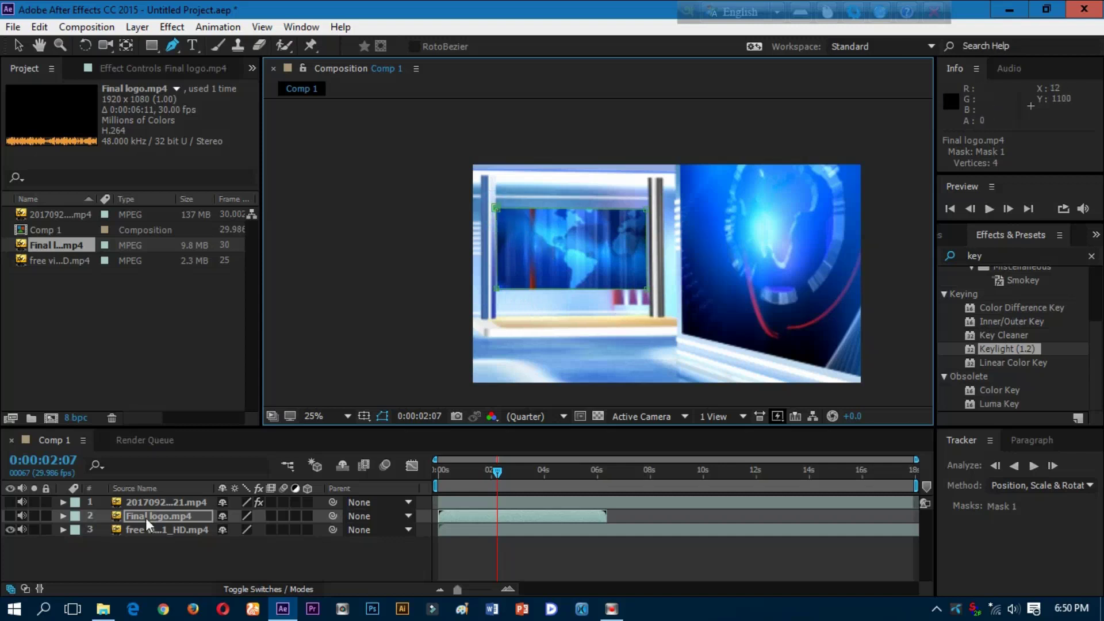
Step: Show the logo and presenter layers again and preview the composite from the start
{"action": "left_click", "coordinate": [10, 516]}
{"action": "left_click", "coordinate": [11, 503]}
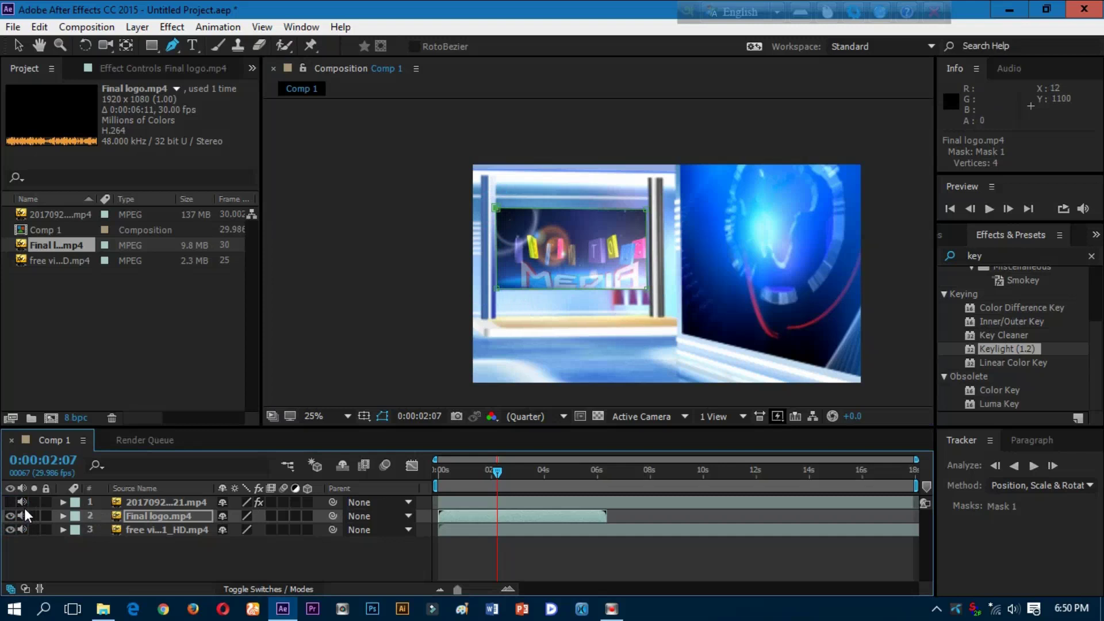
{"action": "left_click", "coordinate": [11, 502]}
{"action": "left_click_drag", "start_coordinate": [497, 479], "coordinate": [439, 480]}
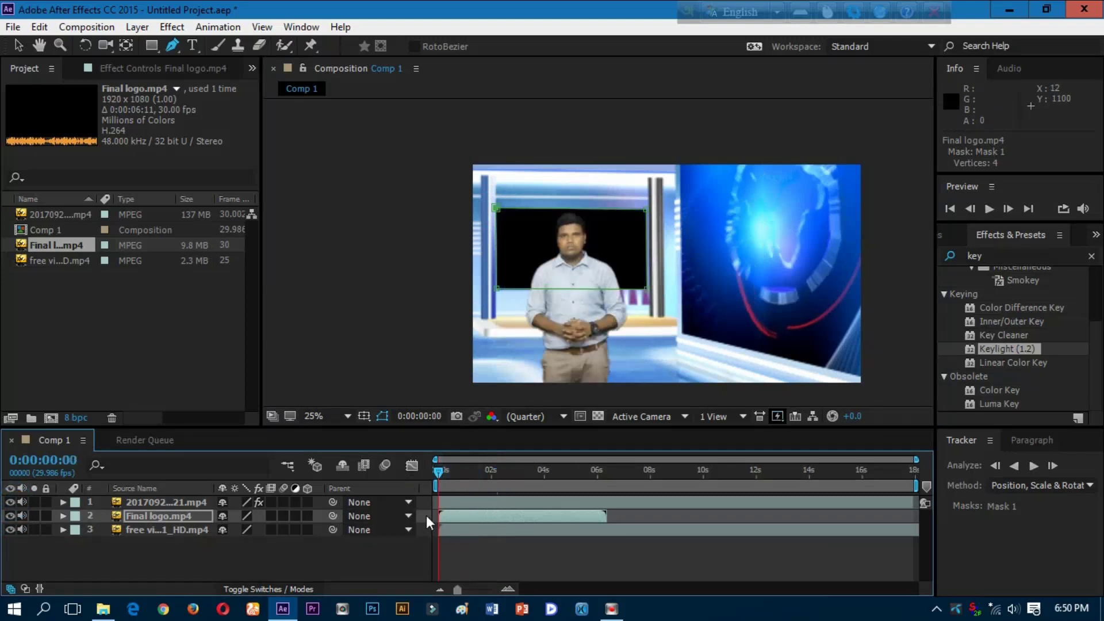
{"action": "key", "text": "space"}
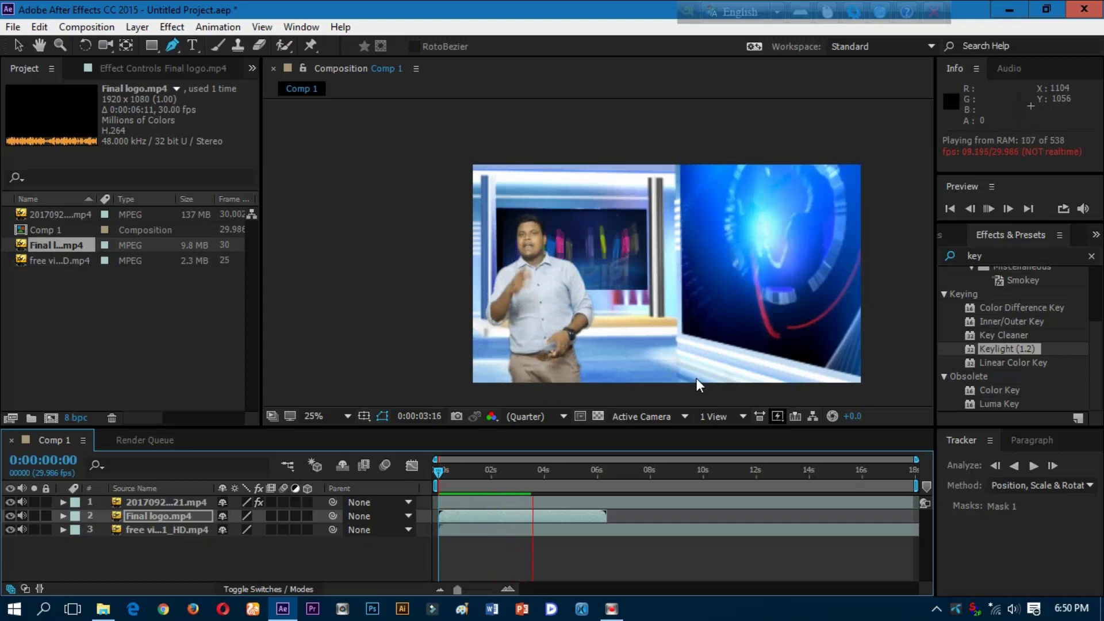
Step: Duplicate the logo layer, shift the copy to run 0:00:11:17–0:00:17:27, and preview
{"action": "left_click", "coordinate": [182, 516]}
{"action": "key", "text": "ctrl+c"}
{"action": "key", "text": "ctrl+v"}
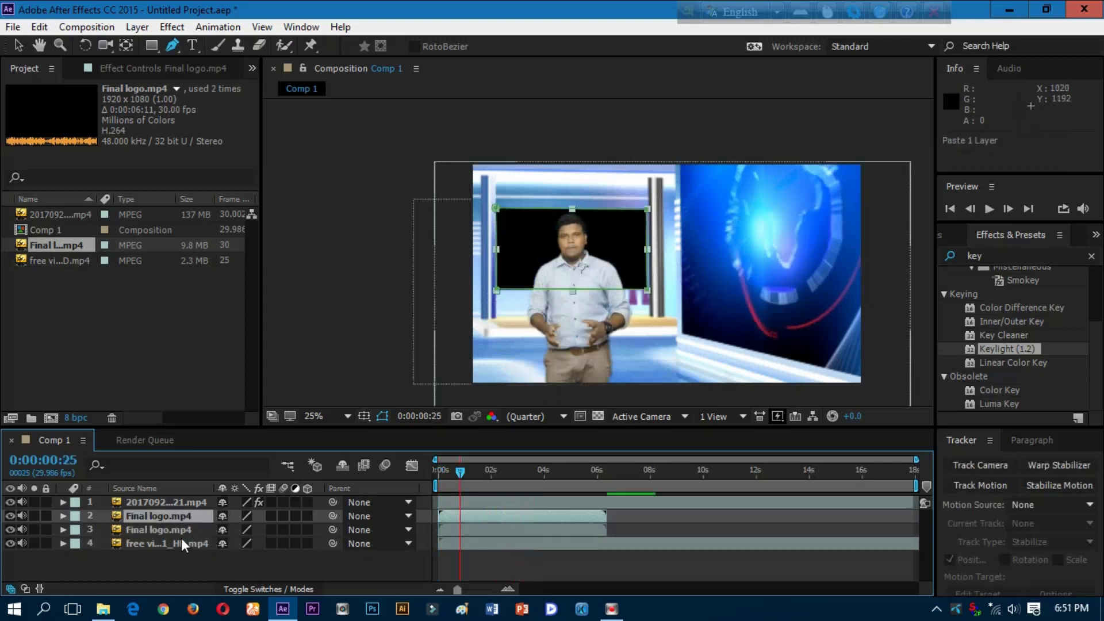
{"action": "left_click_drag", "start_coordinate": [487, 529], "coordinate": [787, 529]}
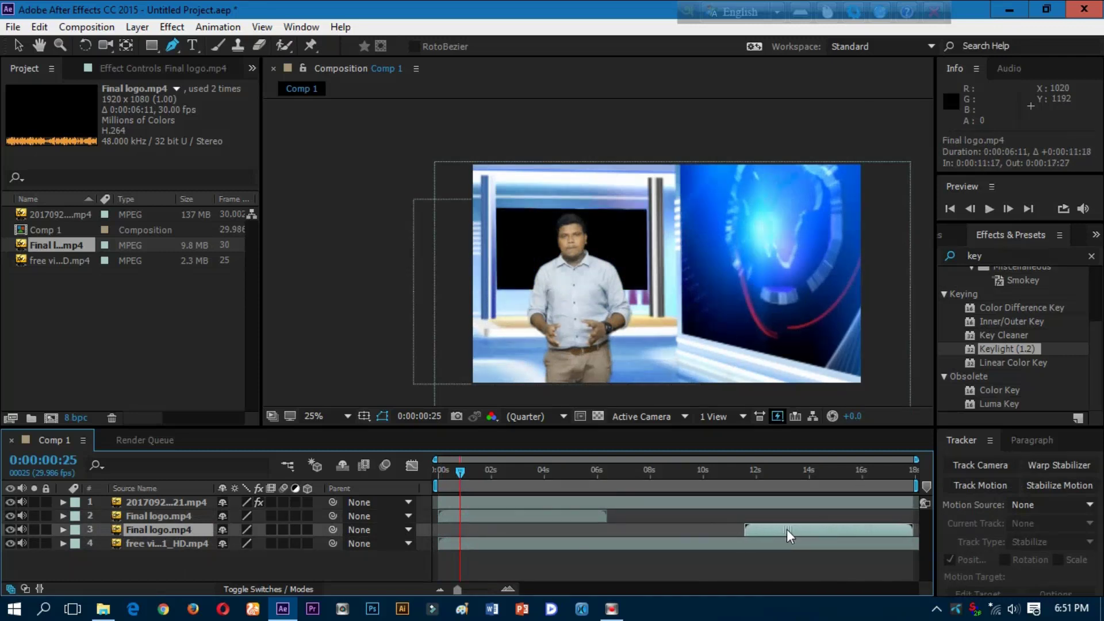
{"action": "key", "text": "space"}
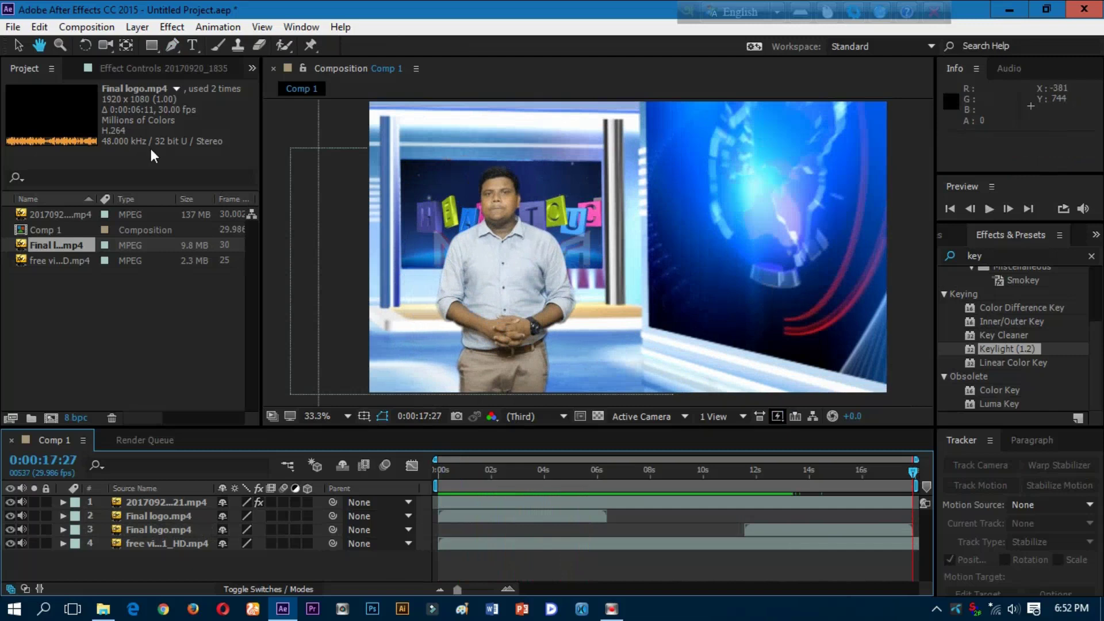
Step: Add Comp 1 to the Render Queue and accept its default render settings
{"action": "left_click", "coordinate": [87, 29]}
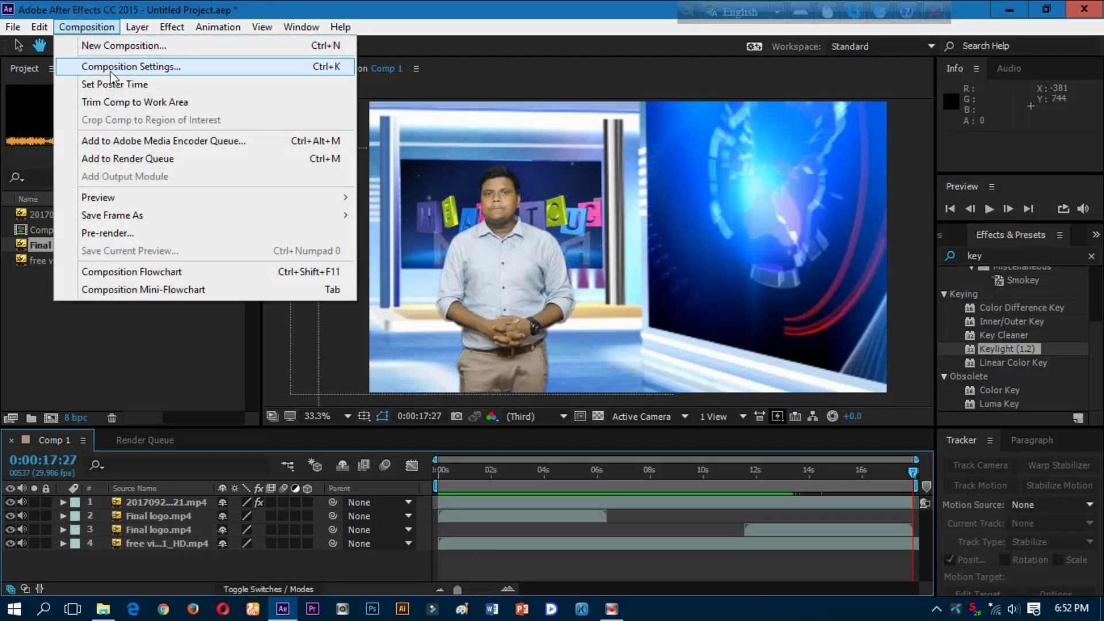
{"action": "left_click", "coordinate": [152, 164]}
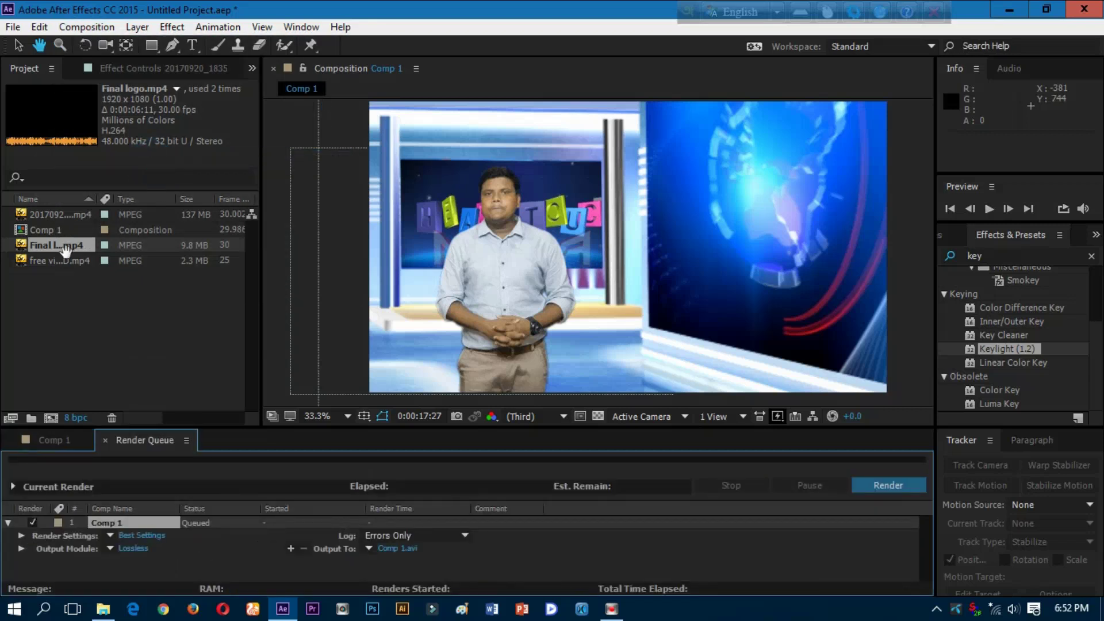
{"action": "left_click", "coordinate": [143, 535]}
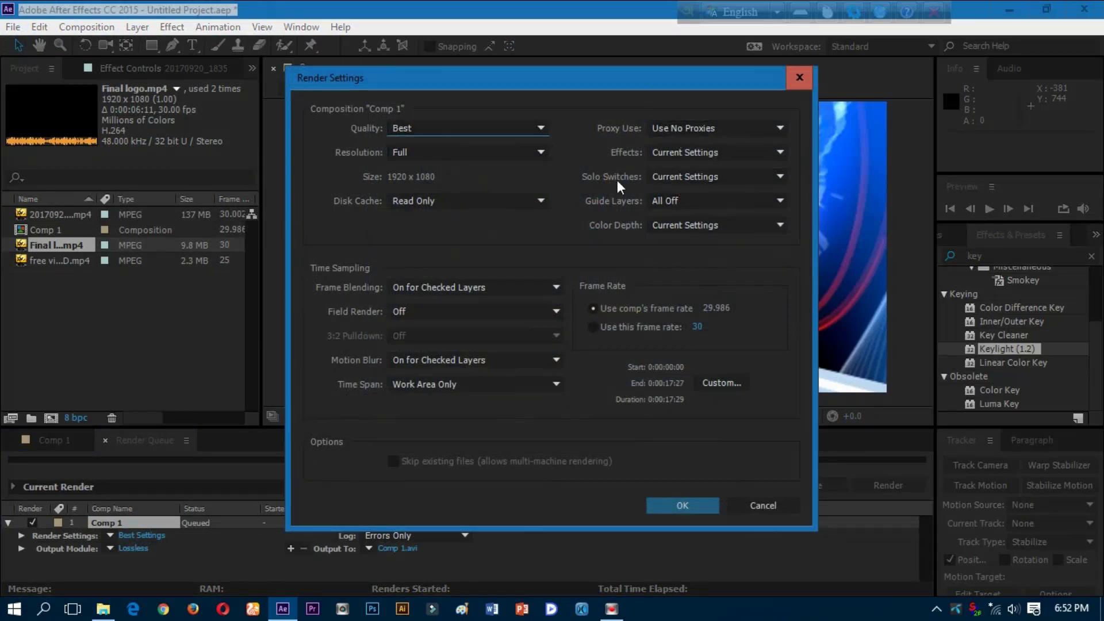
{"action": "left_click", "coordinate": [698, 505]}
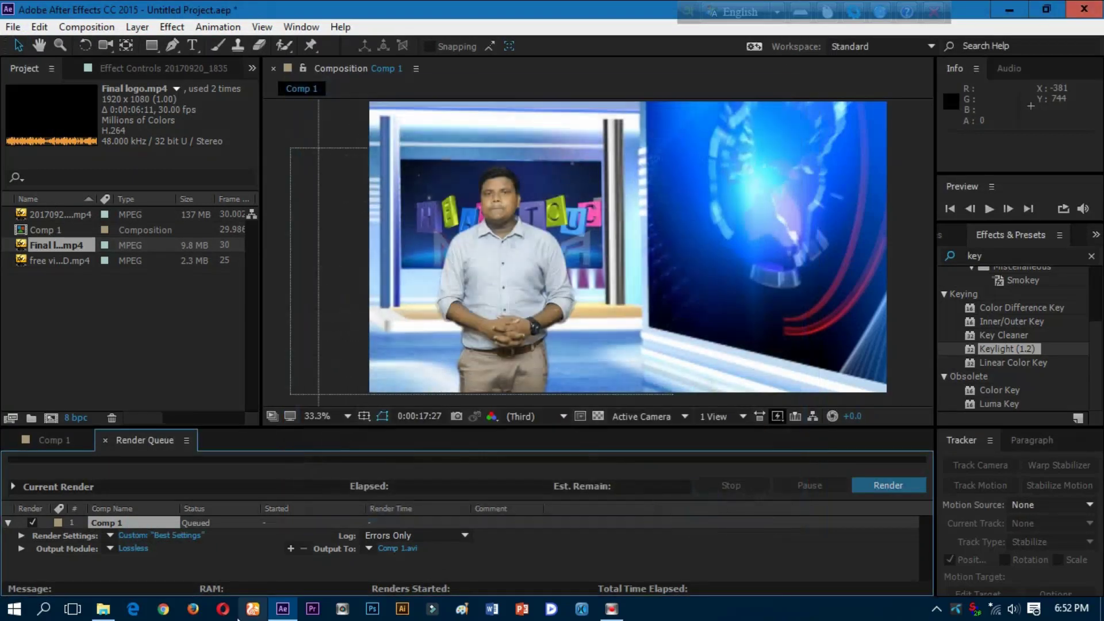
Step: Set the output module format to QuickTime with the H.264 video codec
{"action": "left_click", "coordinate": [126, 550]}
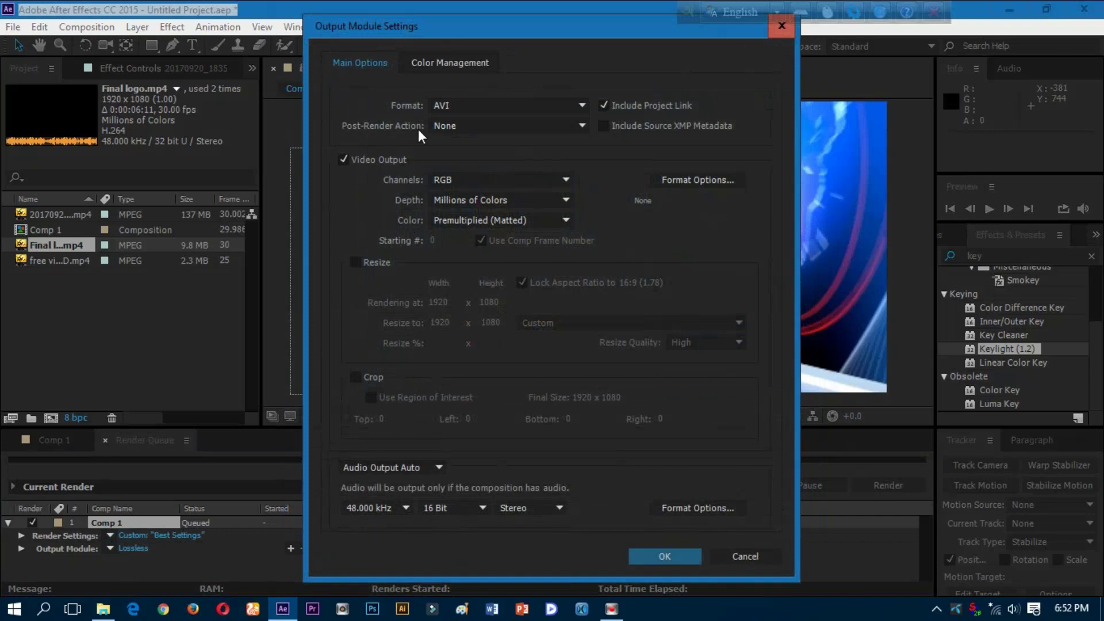
{"action": "left_click", "coordinate": [468, 105]}
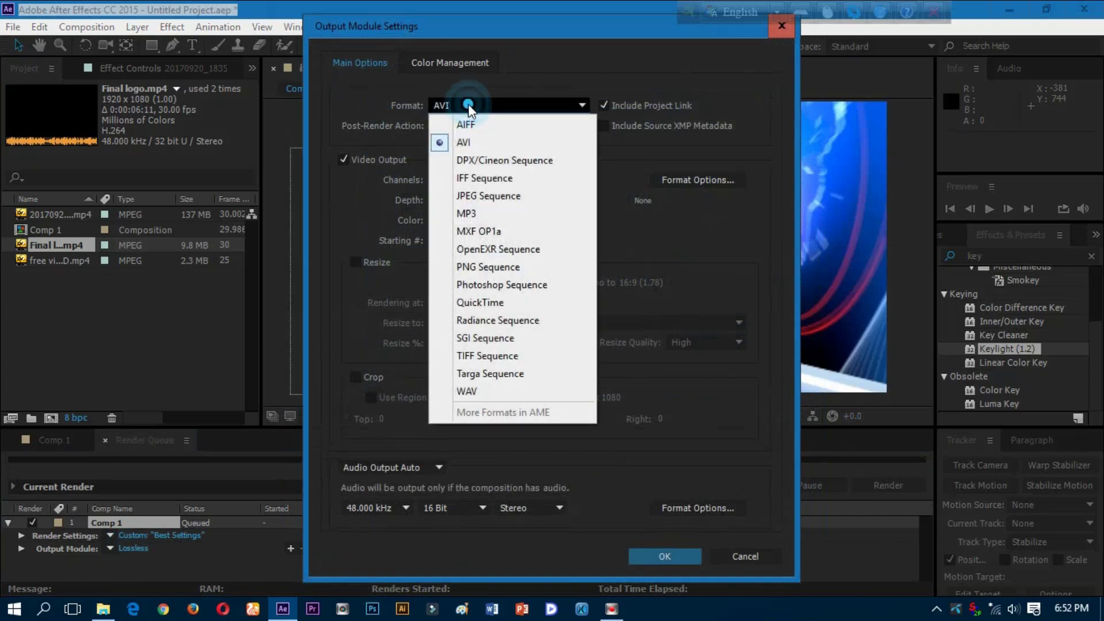
{"action": "left_click", "coordinate": [479, 303]}
{"action": "left_click", "coordinate": [677, 180]}
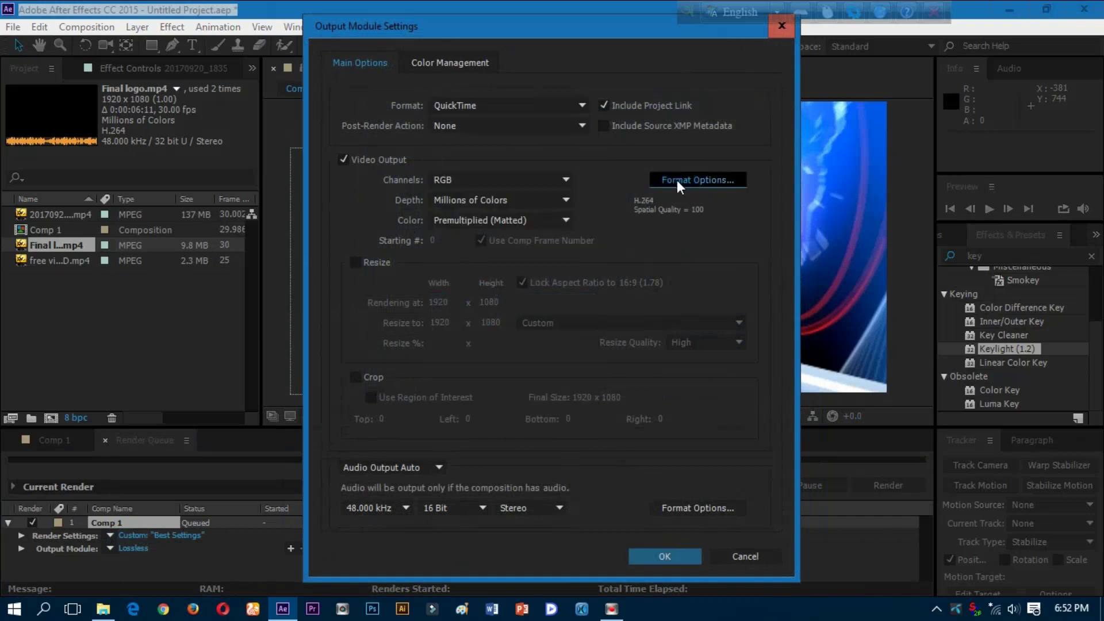
{"action": "left_click", "coordinate": [295, 142]}
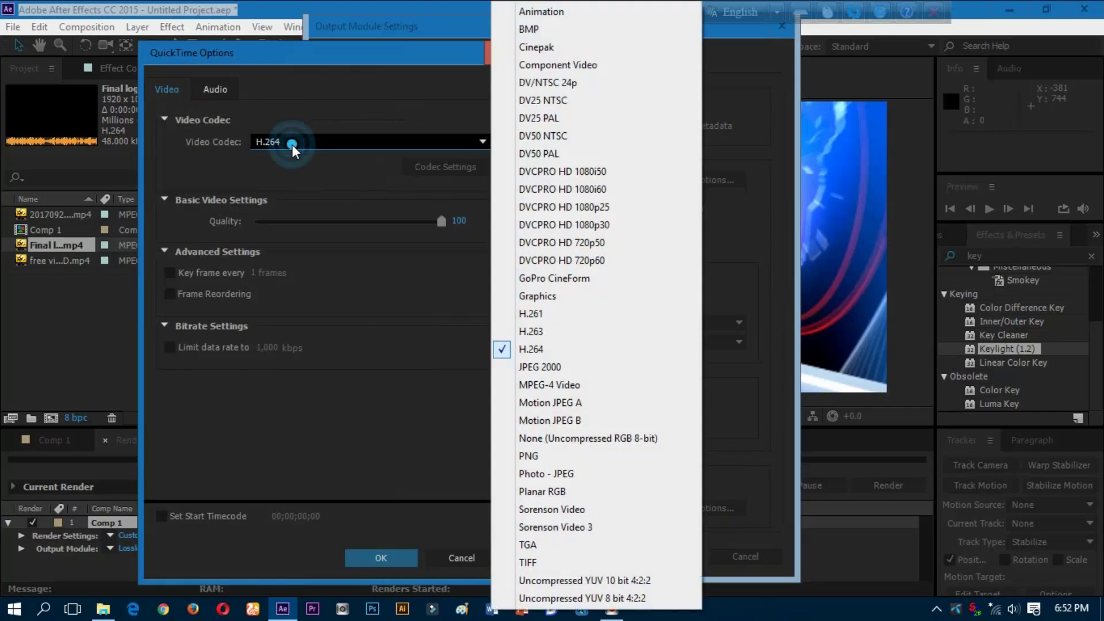
{"action": "left_click", "coordinate": [532, 350]}
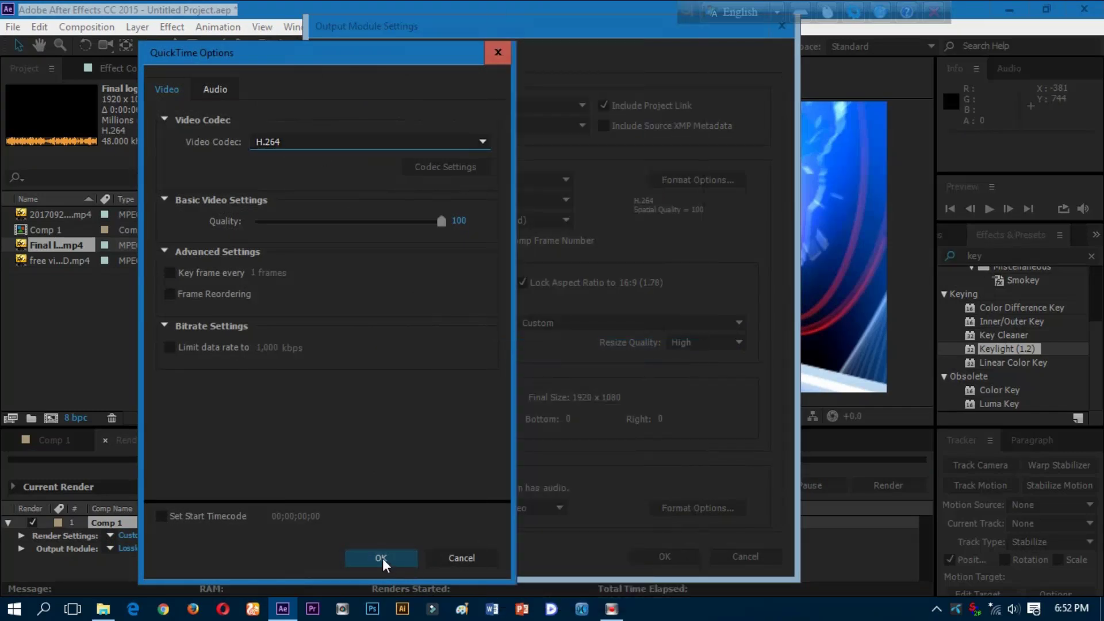
{"action": "left_click", "coordinate": [381, 558]}
{"action": "left_click", "coordinate": [658, 558]}
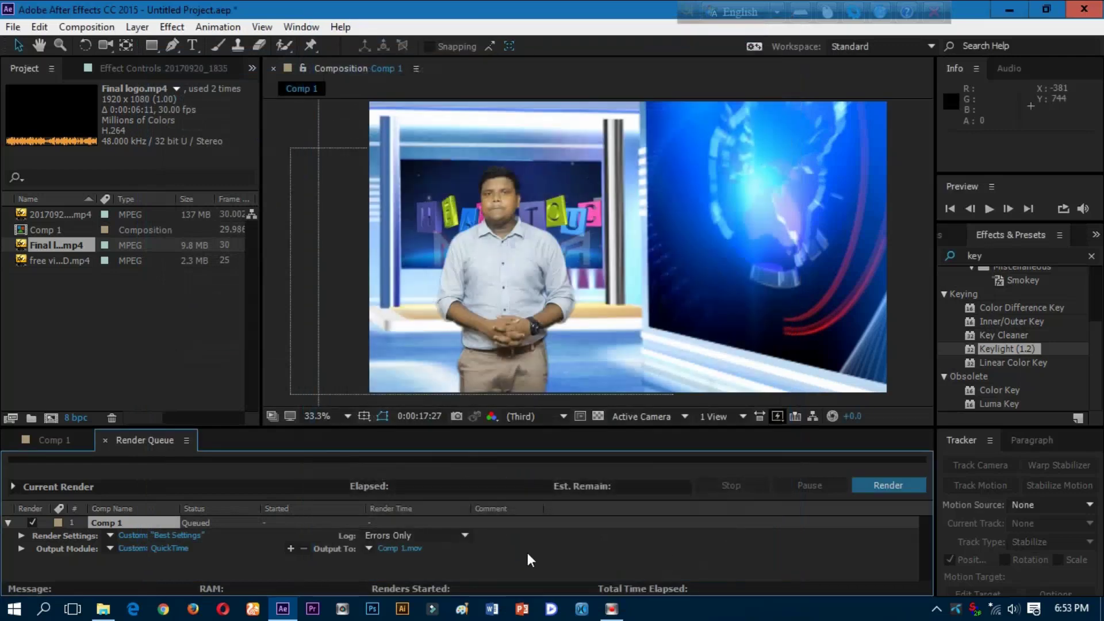
Step: Set the render output to the Desktop as Green screen studio.mov
{"action": "left_click", "coordinate": [398, 549]}
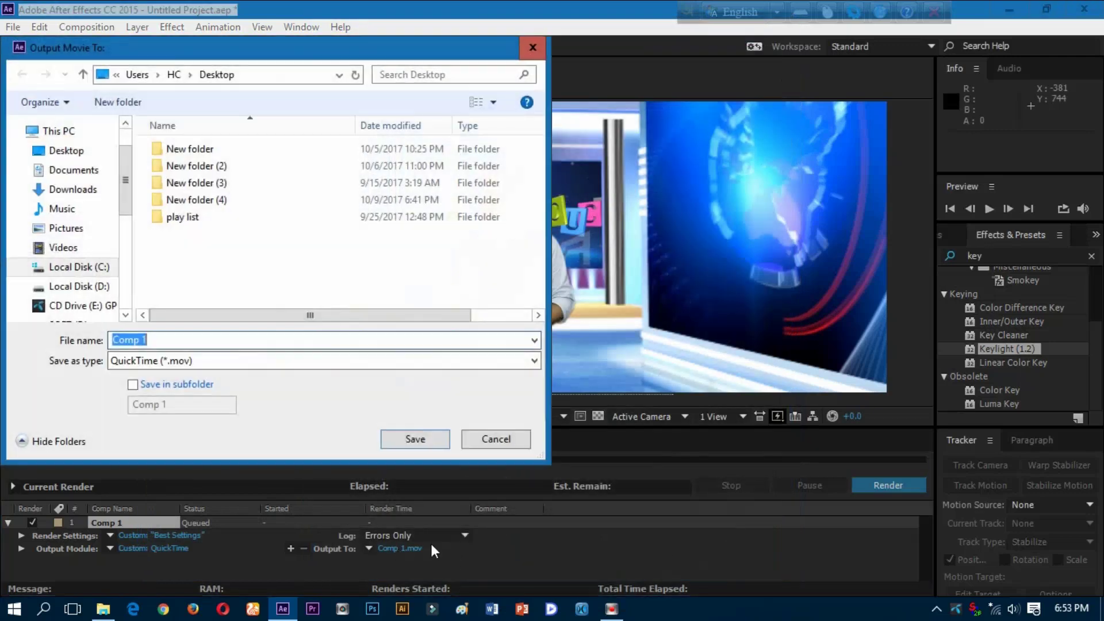
{"action": "left_click", "coordinate": [91, 153]}
{"action": "left_click", "coordinate": [185, 340]}
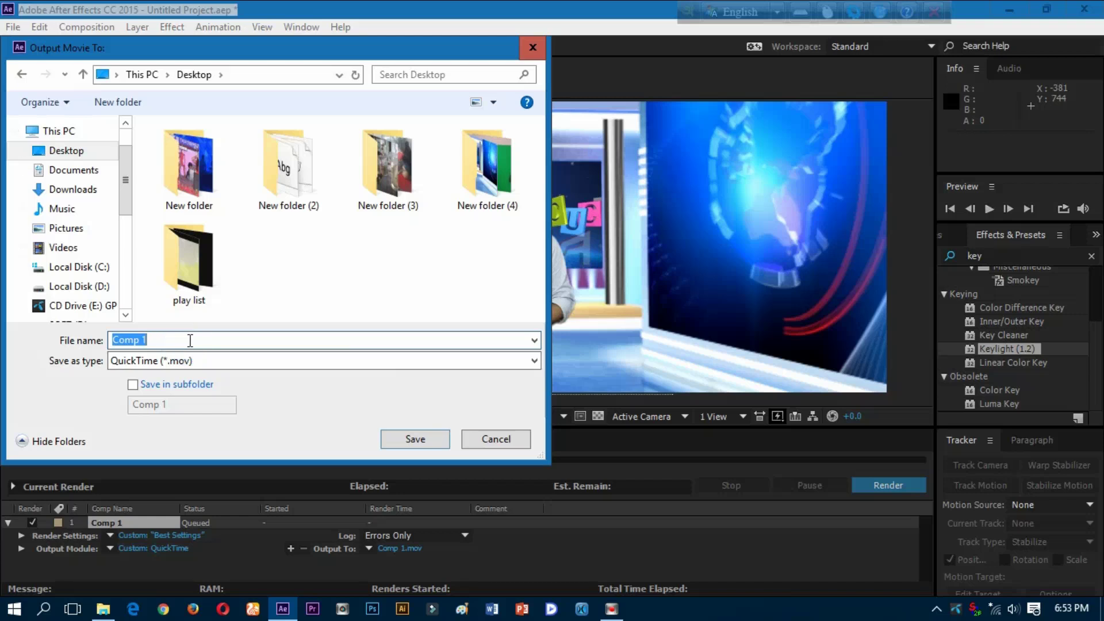
{"action": "type", "text": "Green screen studio"}
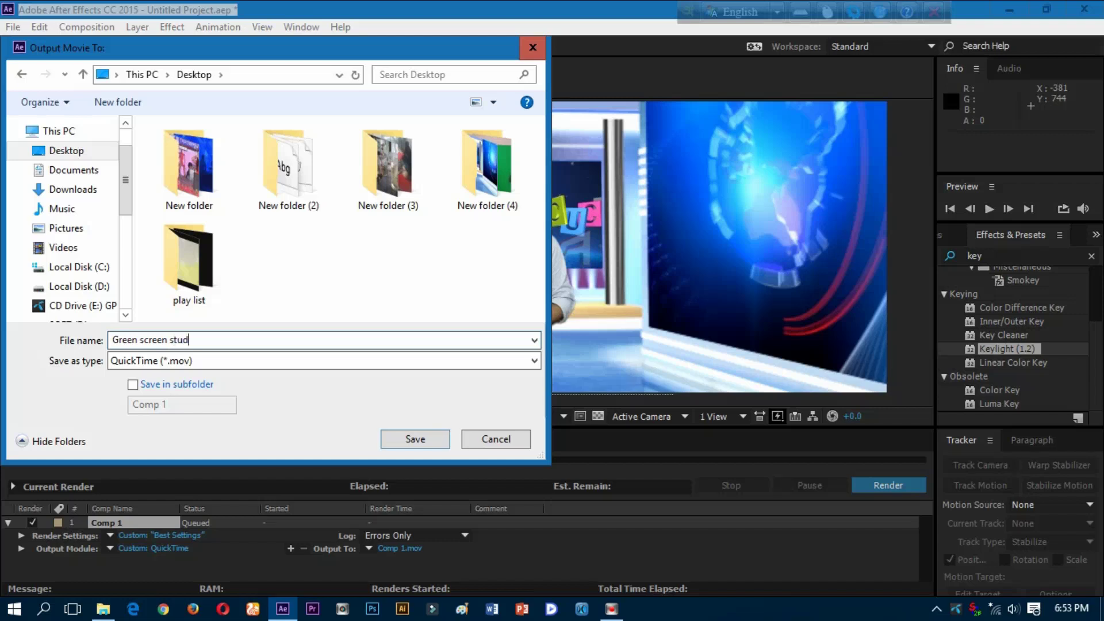
{"action": "left_click", "coordinate": [400, 446]}
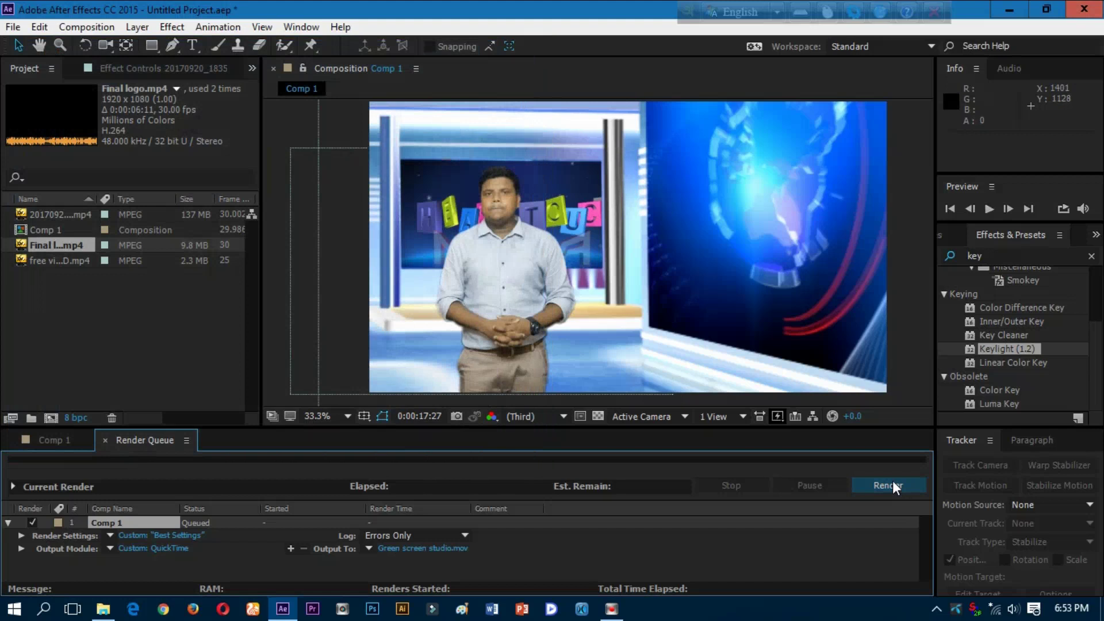
Step: Render Comp 1 and open the resulting Green screen studio movie from the desktop
{"action": "left_click", "coordinate": [894, 483]}
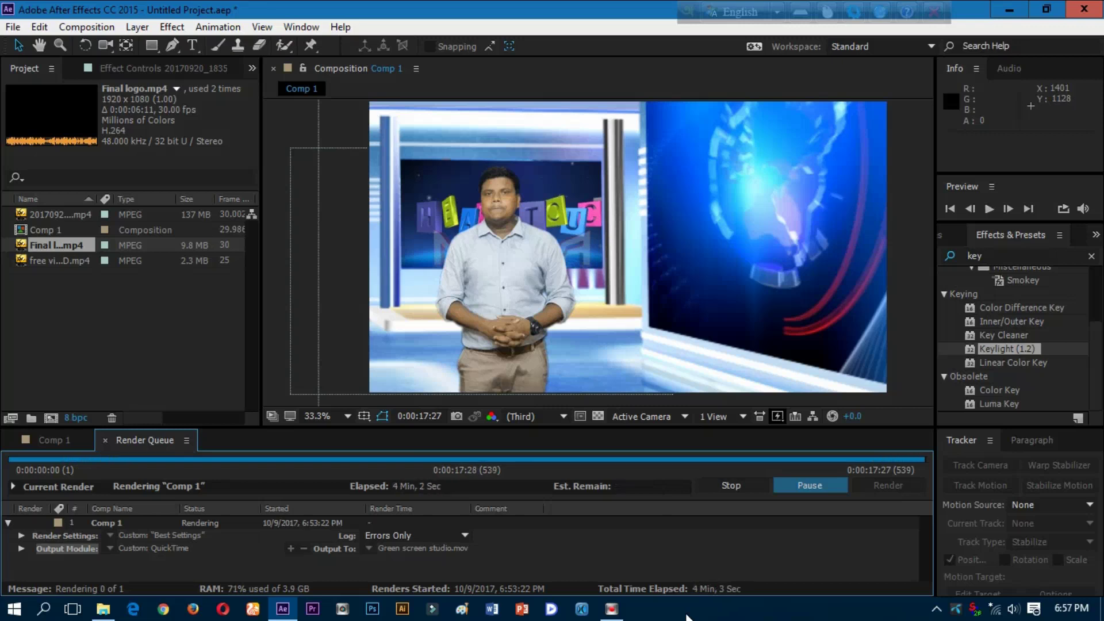
{"action": "key", "text": "super+d"}
{"action": "double_click", "coordinate": [350, 423]}
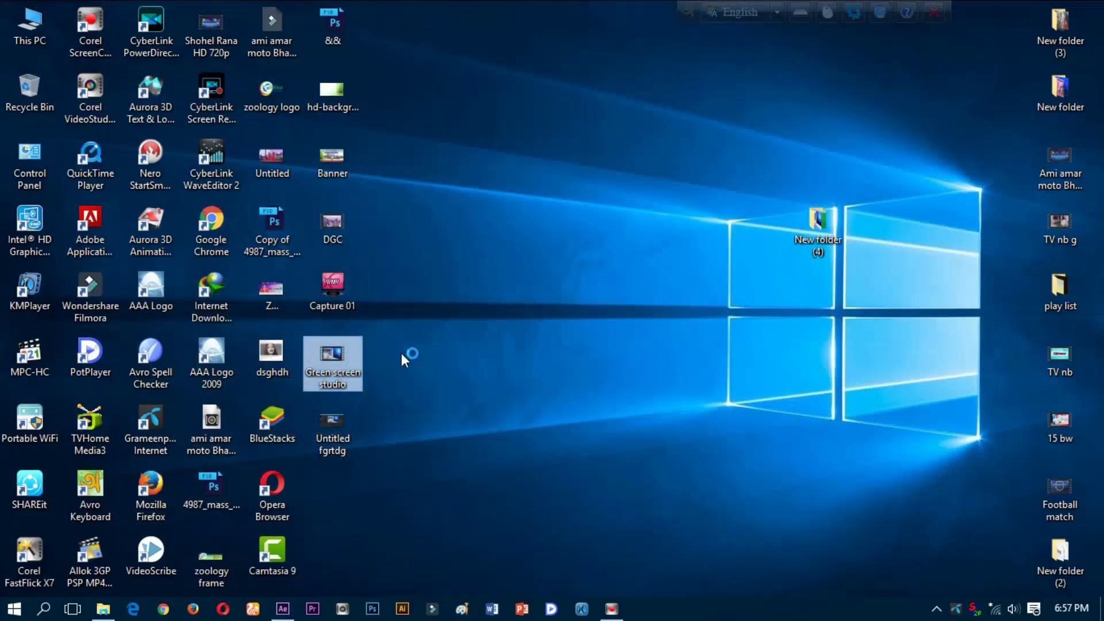
Step: Switch the Green screen studio movie playback to full screen
{"action": "double_click", "coordinate": [769, 347]}
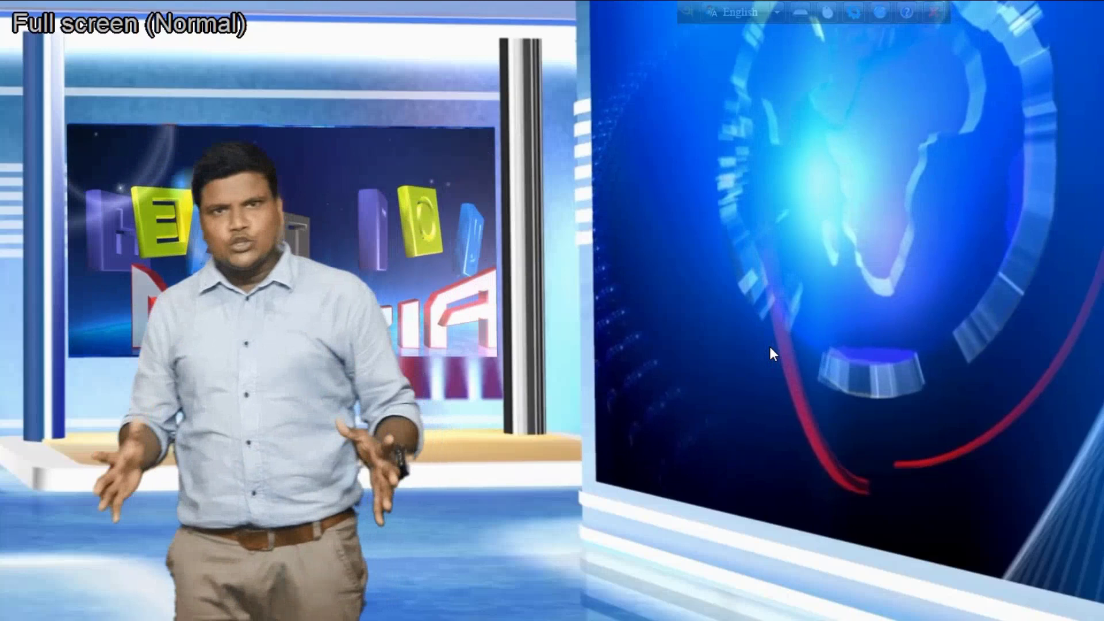